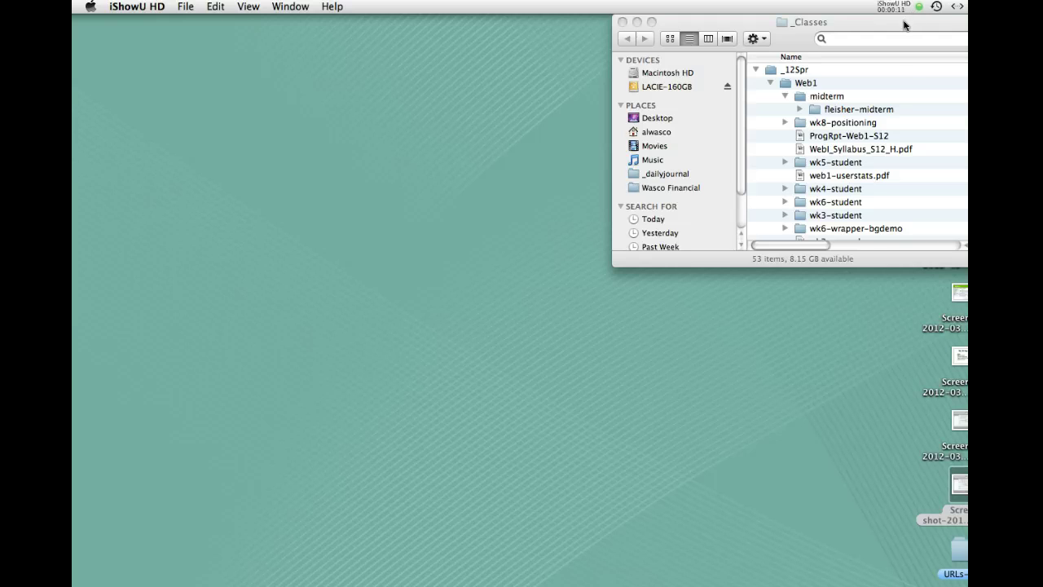
# Nudge the Finder _Classes window slightly left to make room for Fetch
pyautogui.moveTo(905, 26); pyautogui.dragTo(881, 25)
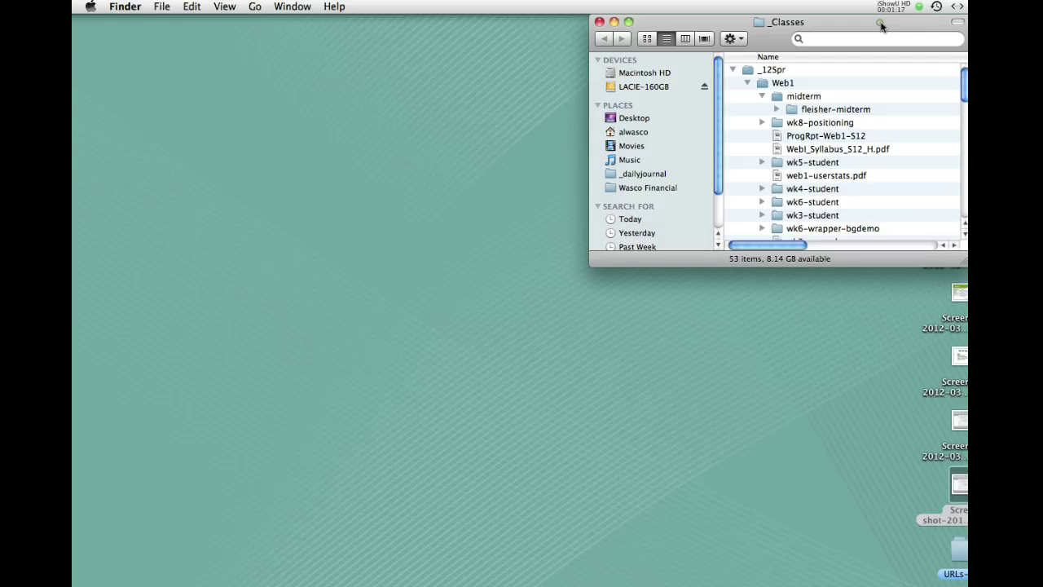
pyautogui.moveTo(881, 27); pyautogui.dragTo(879, 27)
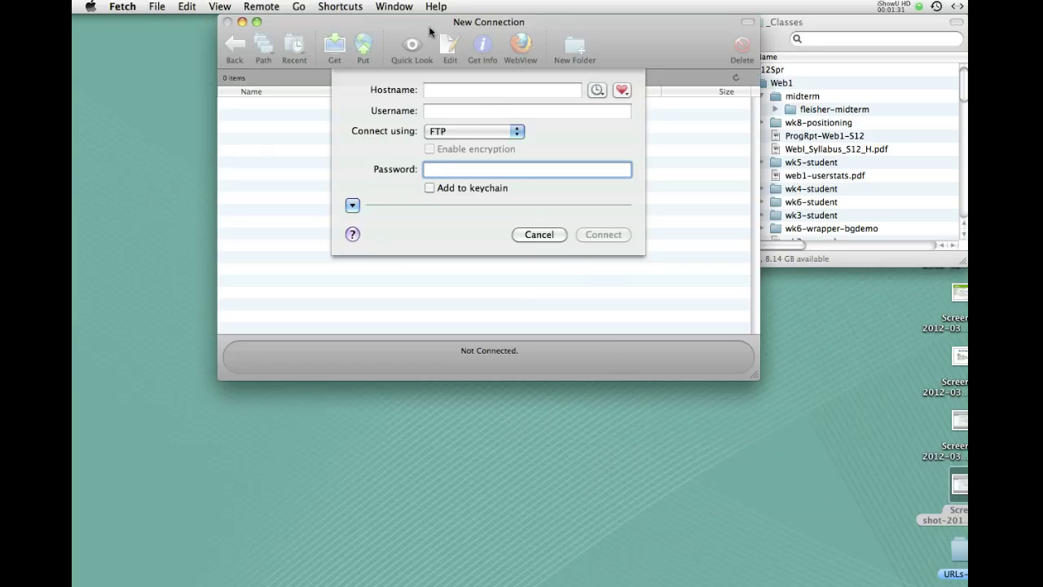
pyautogui.moveTo(432, 31); pyautogui.dragTo(450, 31)
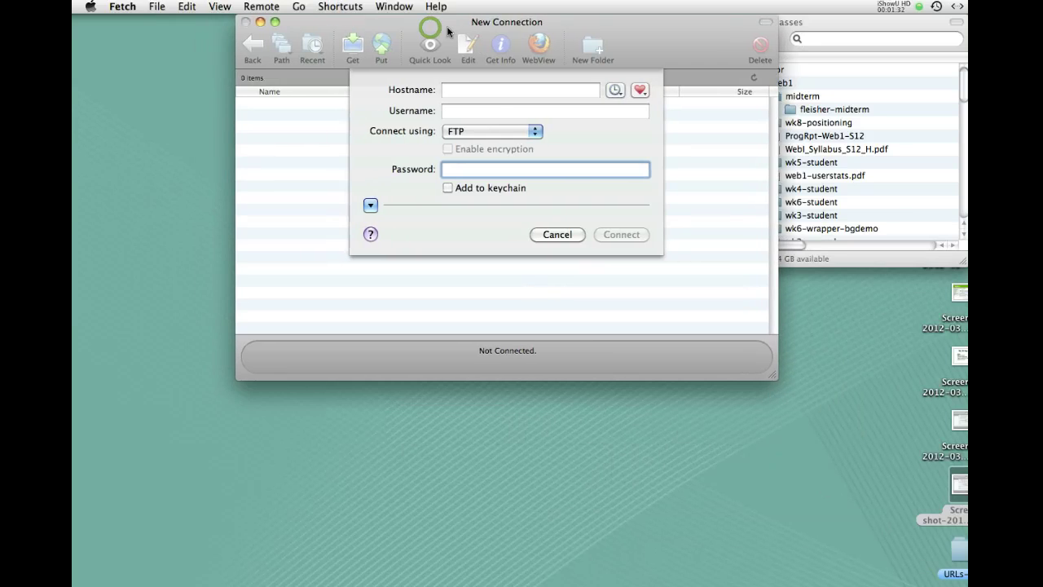
pyautogui.click(157, 7)
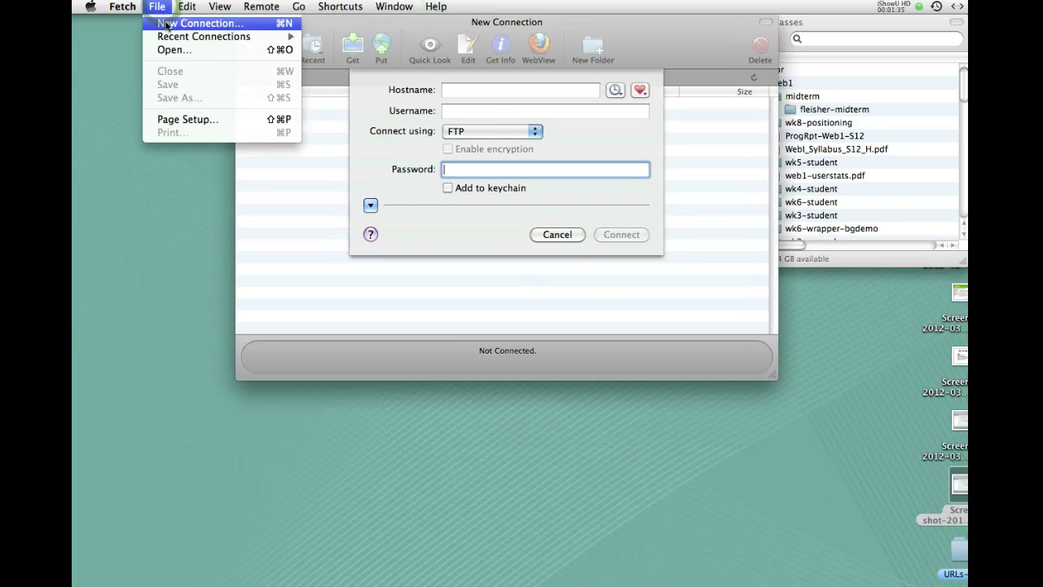
pyautogui.click(99, 68)
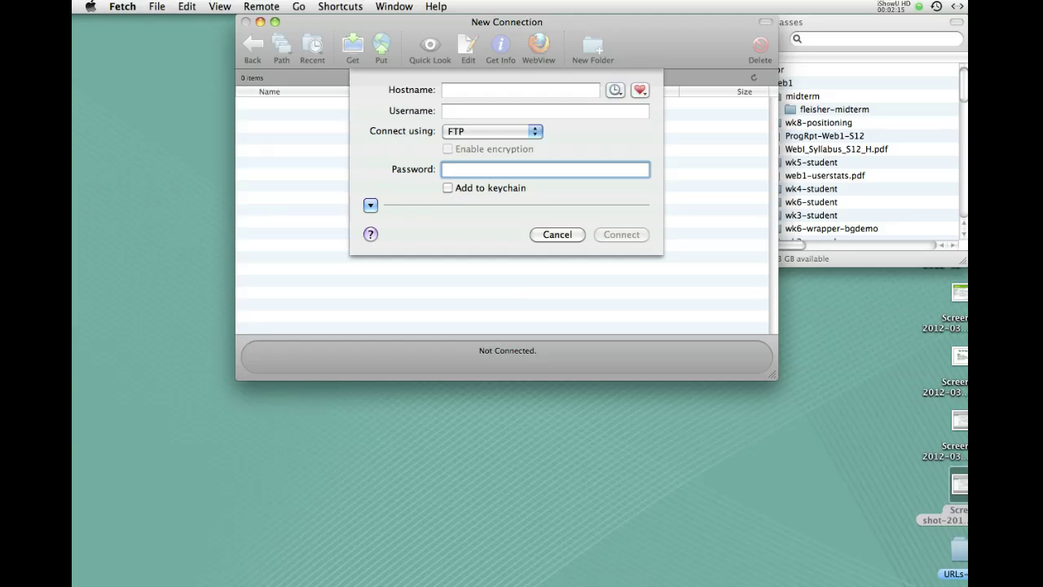
# Open the completed-settings screenshot from the desktop in Preview and position it below the Fetch form
pyautogui.doubleClick(960, 485)
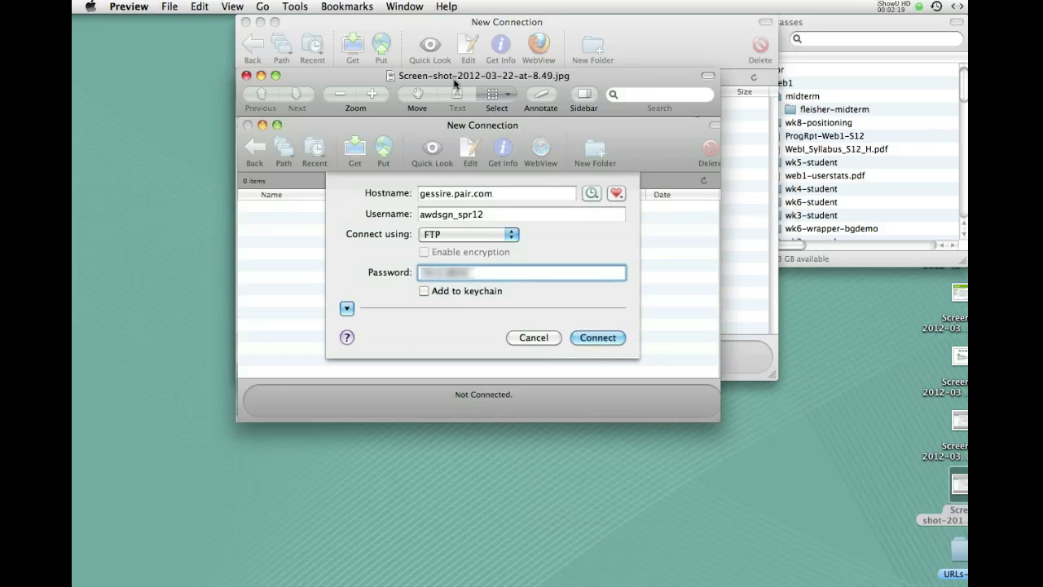
pyautogui.moveTo(360, 81); pyautogui.dragTo(386, 82)
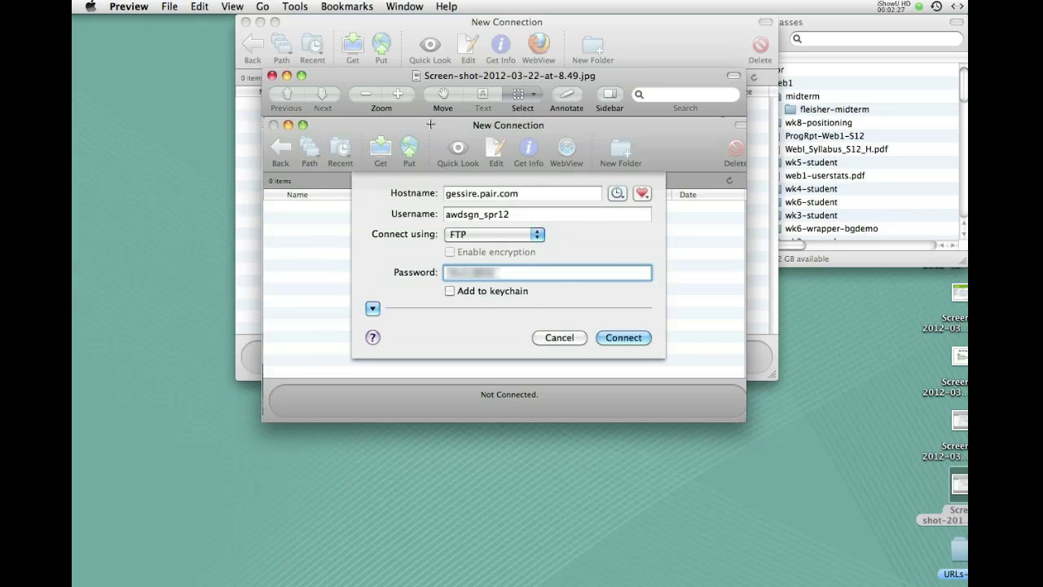
pyautogui.moveTo(429, 128); pyautogui.dragTo(433, 145)
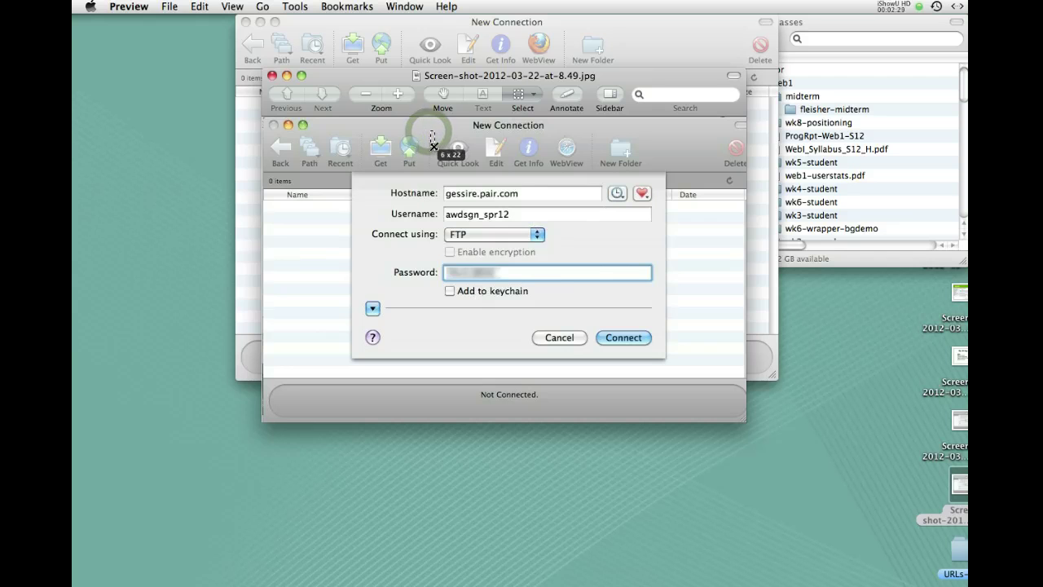
pyautogui.moveTo(389, 81); pyautogui.dragTo(424, 223)
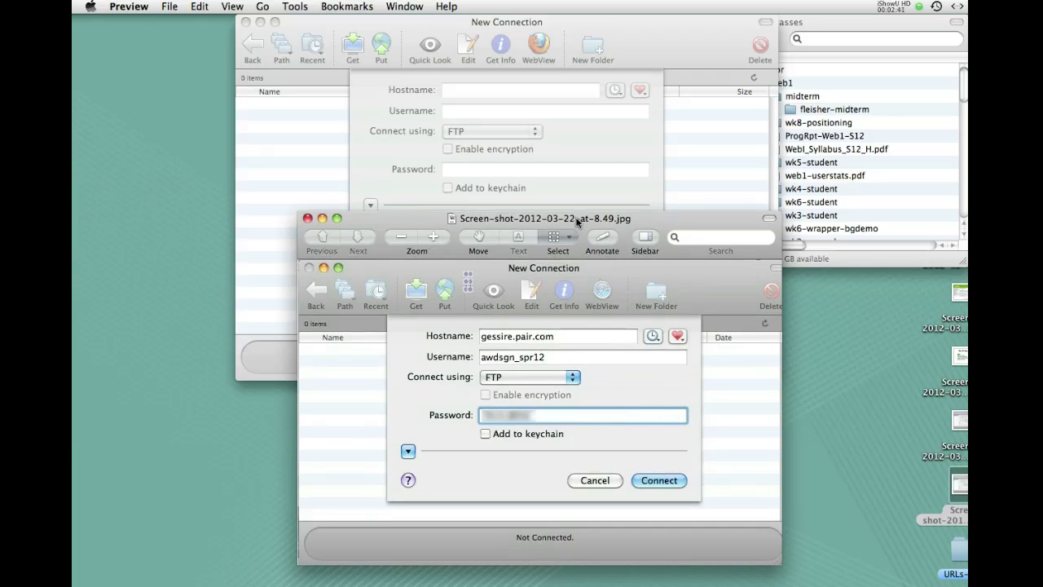
pyautogui.click(395, 165)
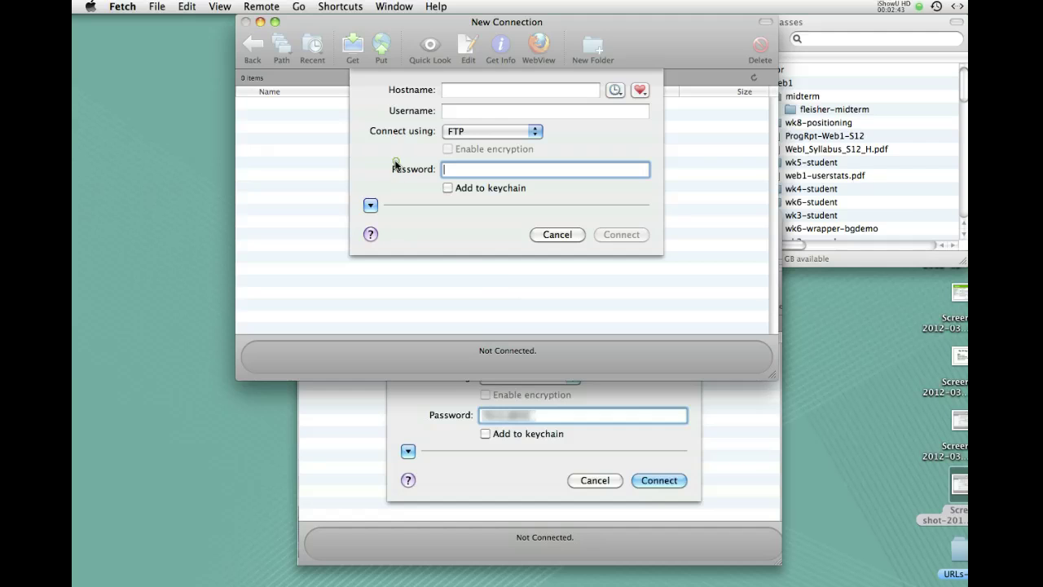
pyautogui.click(732, 410)
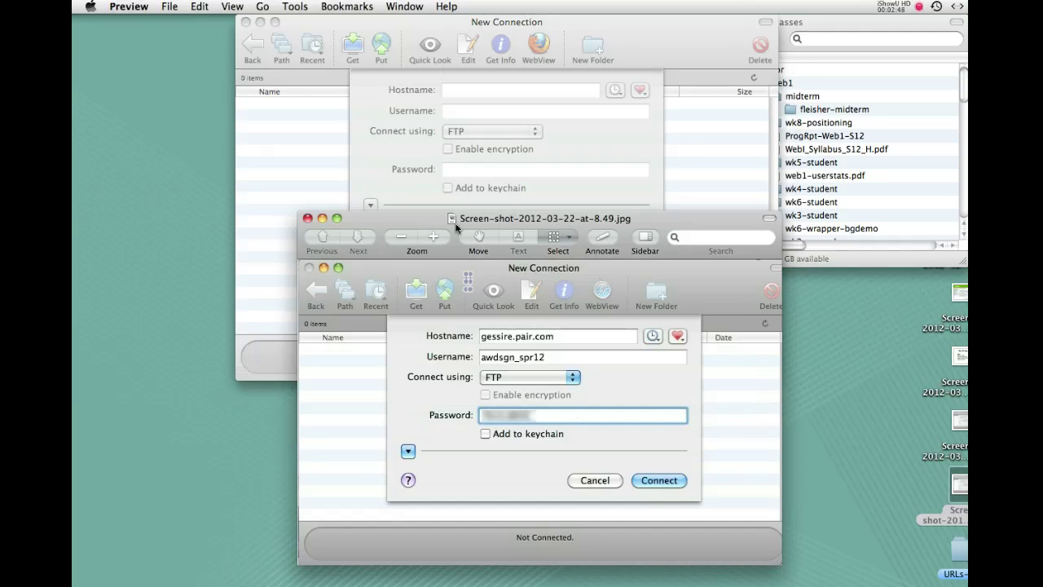
pyautogui.moveTo(452, 220); pyautogui.dragTo(443, 269)
# Enter gessire.pair.com as the server hostname
pyautogui.click(450, 91)
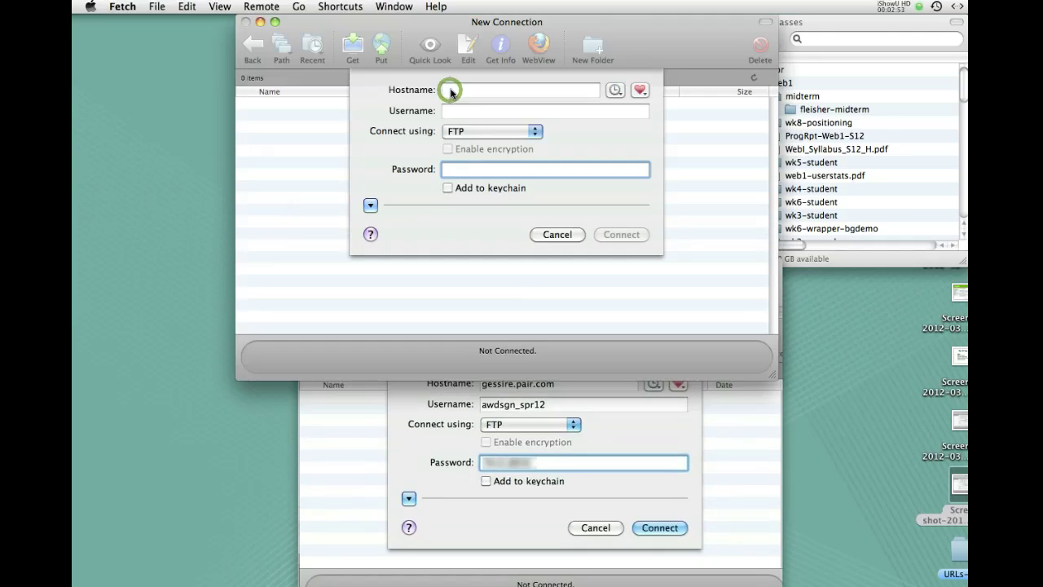
pyautogui.click(451, 90)
pyautogui.write('ges')
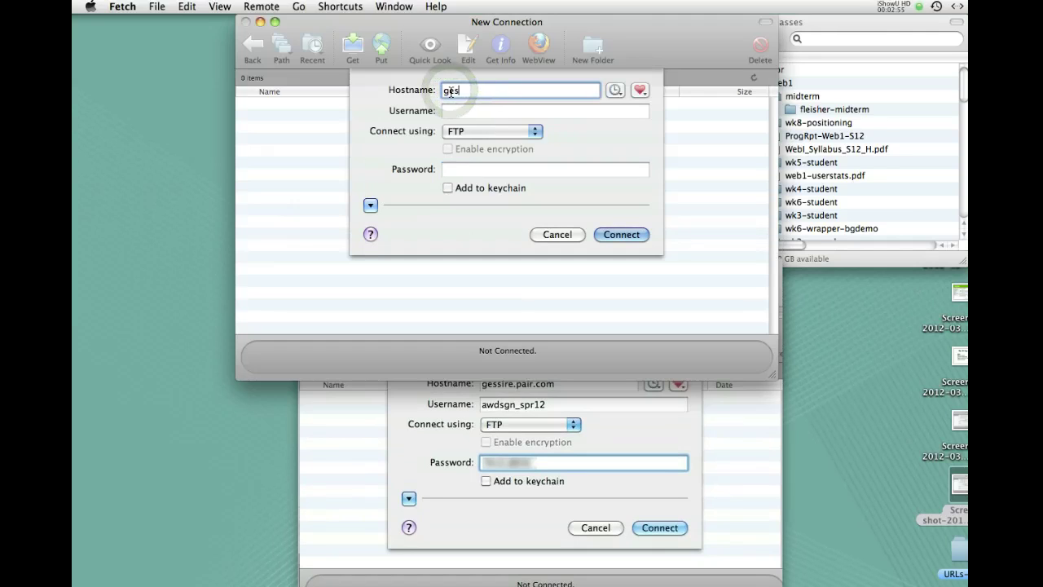
pyautogui.write('sire.p')
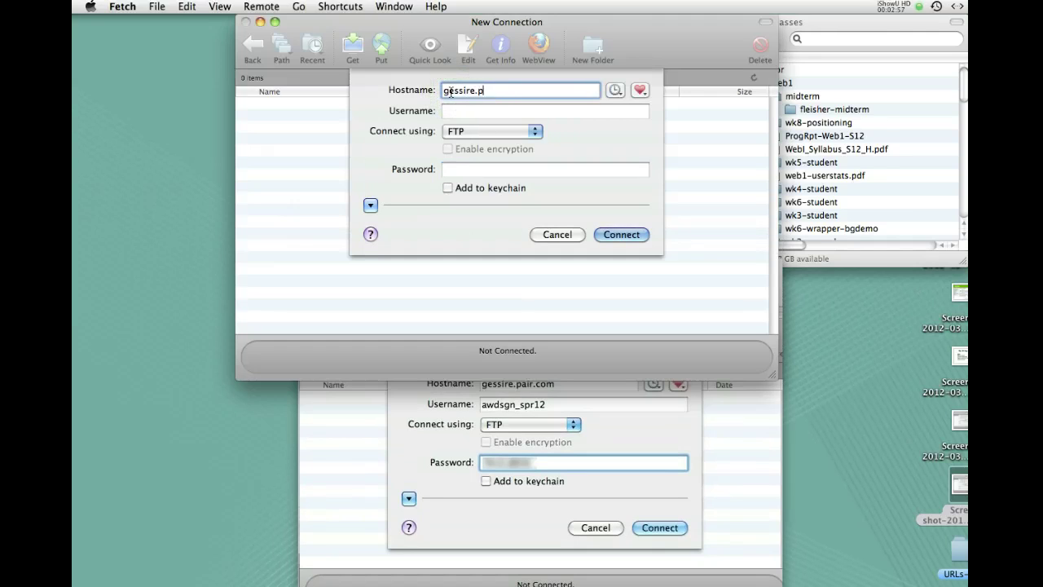
pyautogui.write('air.com')
# Fill in the class account username and its password
pyautogui.click(447, 112)
pyautogui.write('awdsgn')
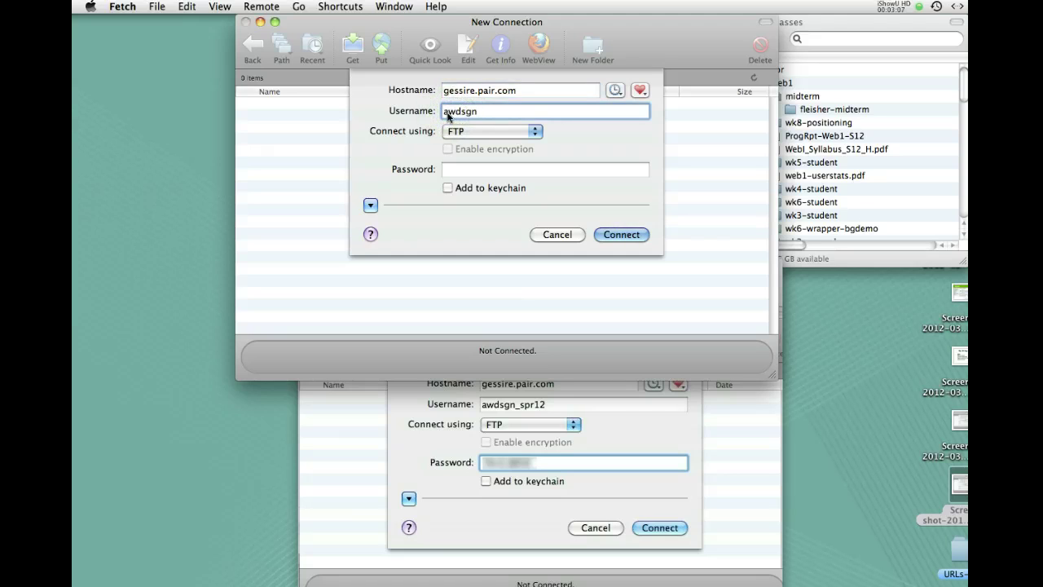
pyautogui.write('_spr12')
pyautogui.click(446, 171)
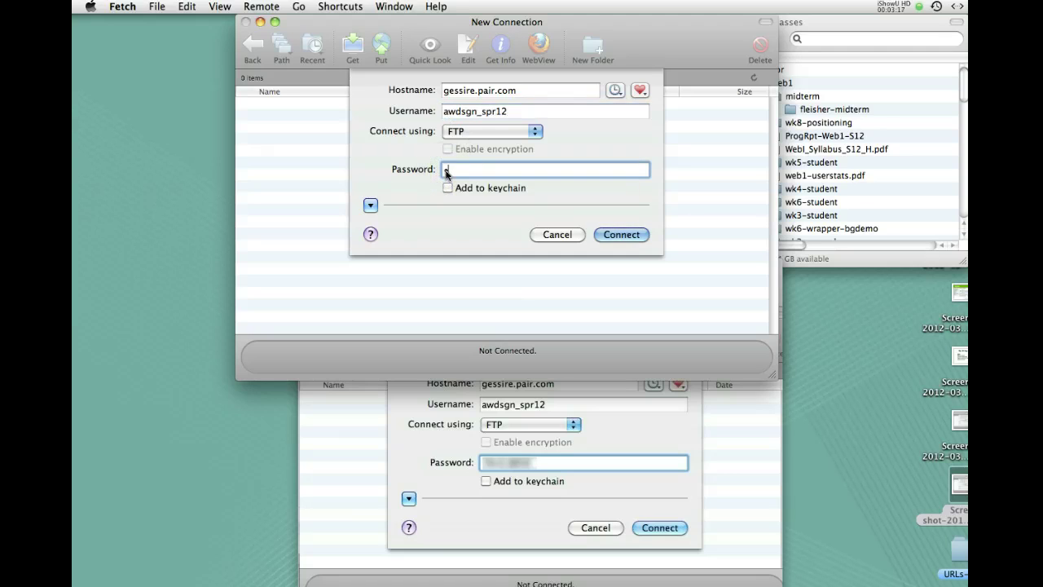
pyautogui.write('•••')
pyautogui.write('••••••')
# Connect to gessire.pair.com and open the empty fleisher folder on the server
pyautogui.click(619, 234)
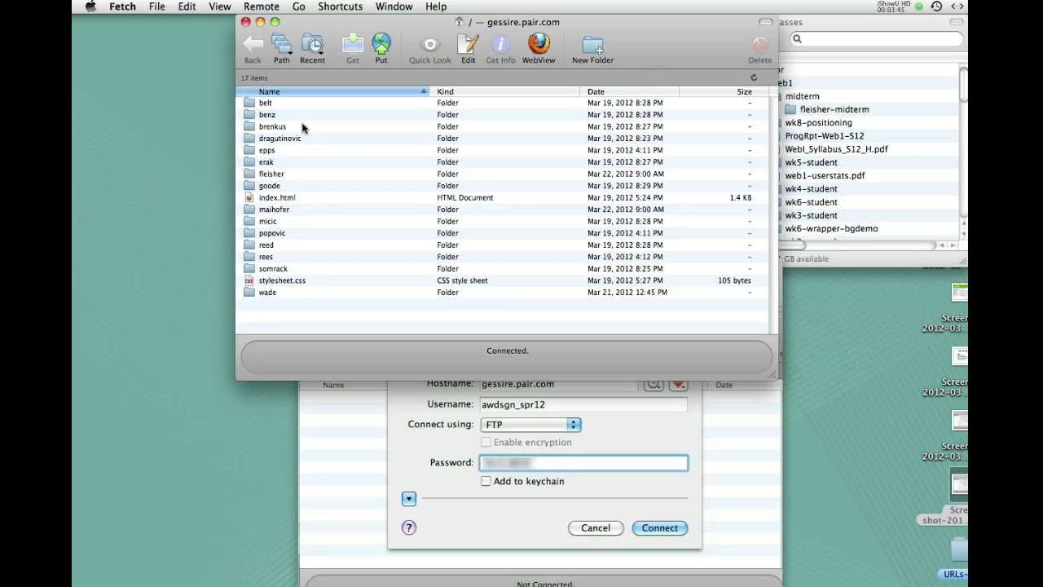
pyautogui.moveTo(334, 26)
pyautogui.mouseDown()
pyautogui.moveTo(324, 30)
pyautogui.moveTo(336, 31)
pyautogui.mouseUp()
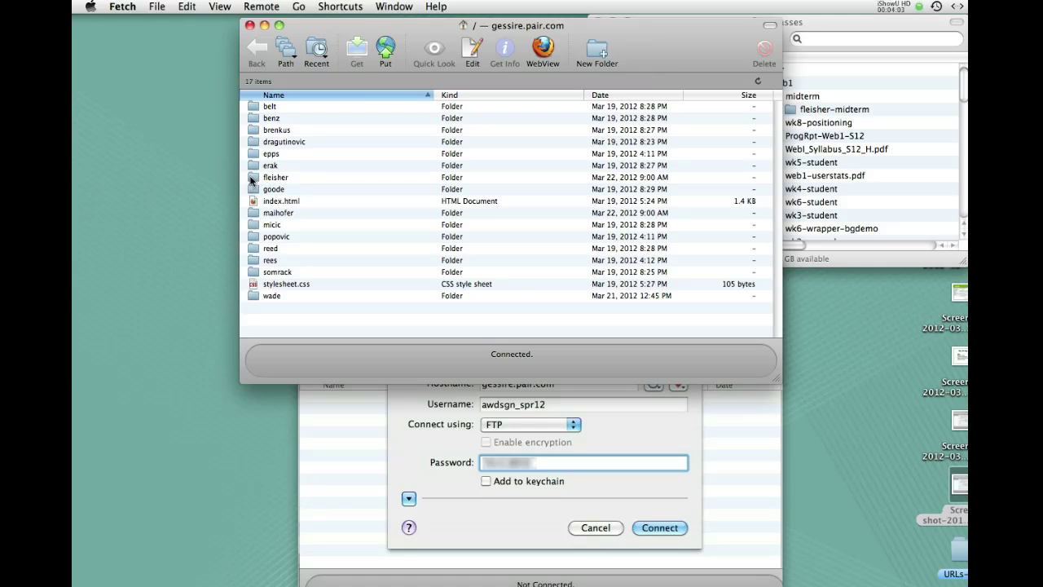
pyautogui.doubleClick(251, 180)
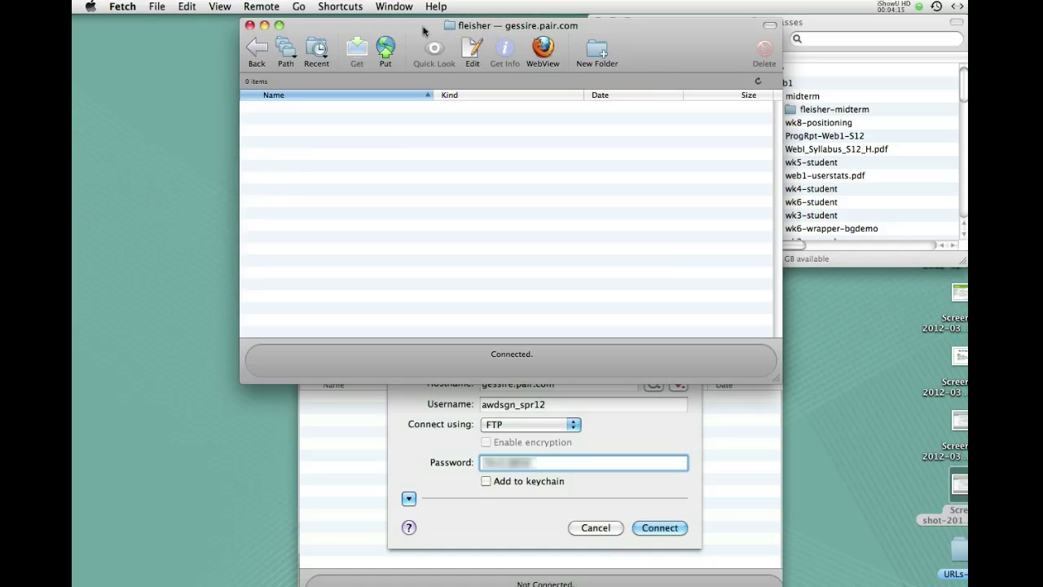
# Cancel the Put file dialog and bring the Finder _Classes window forward instead
pyautogui.moveTo(418, 26); pyautogui.dragTo(374, 23)
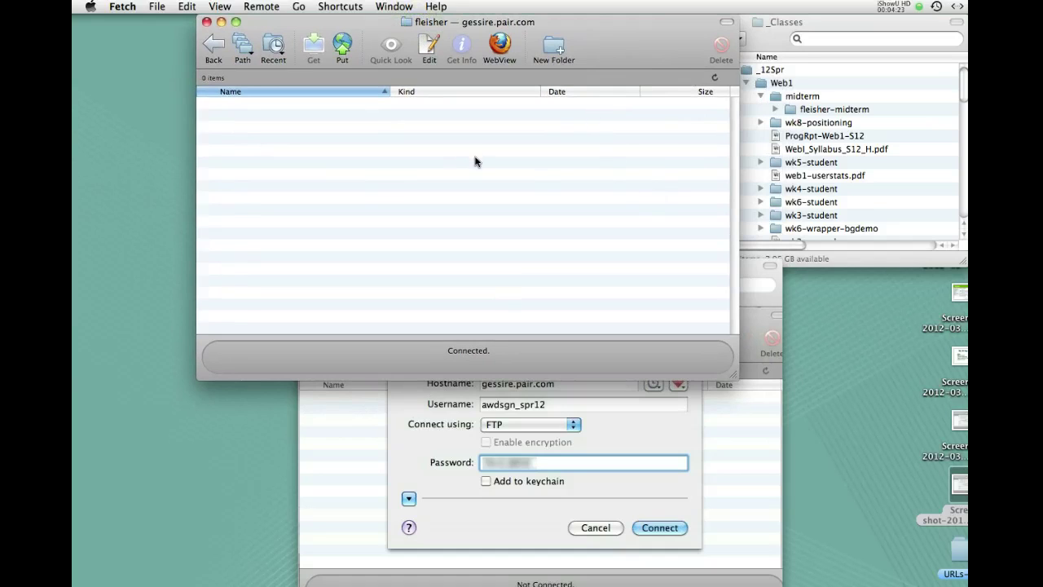
pyautogui.click(342, 46)
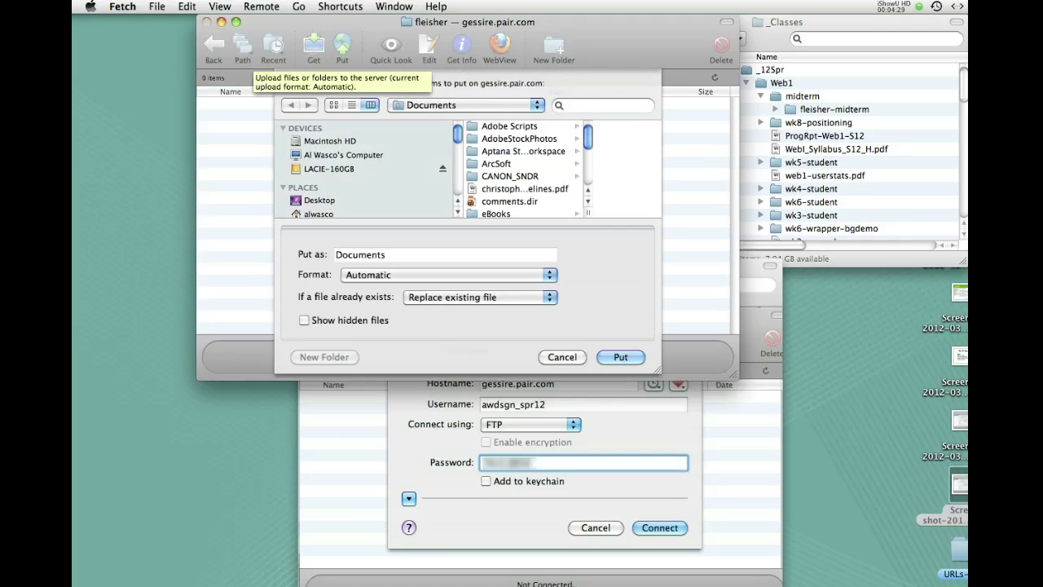
pyautogui.moveTo(588, 136)
pyautogui.mouseDown()
pyautogui.moveTo(591, 163)
pyautogui.moveTo(590, 148)
pyautogui.mouseUp()
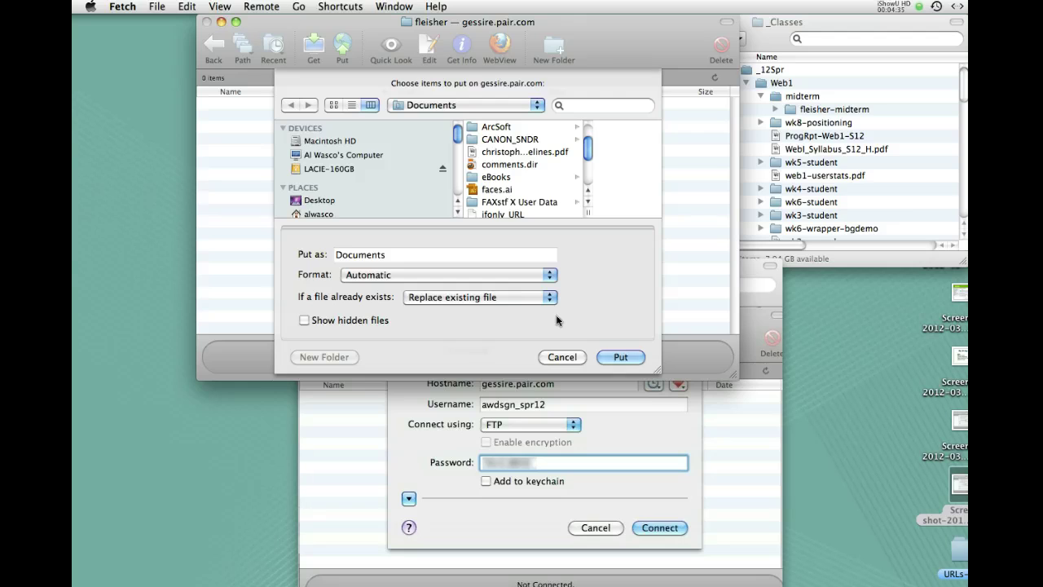
pyautogui.click(549, 358)
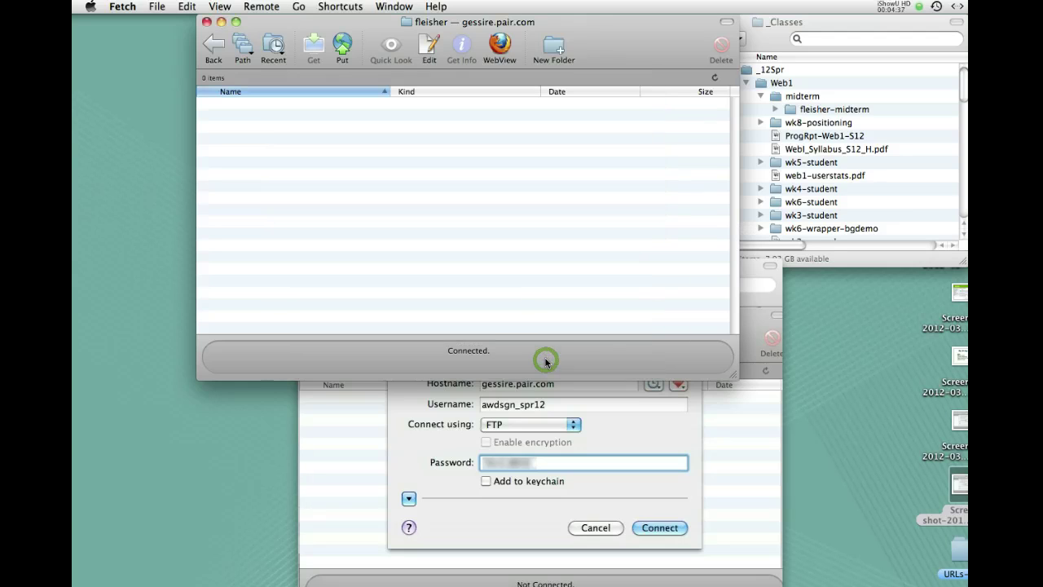
pyautogui.click(817, 25)
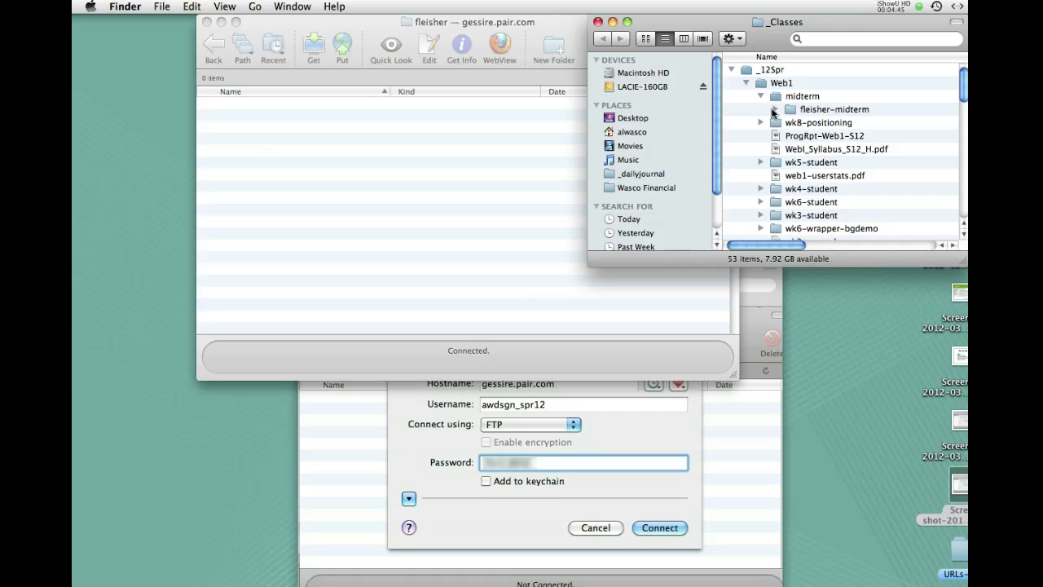
# Upload index.html, stylesheet-midterm.css and images from fleisher-midterm to the server, then close _Classes
pyautogui.click(775, 109)
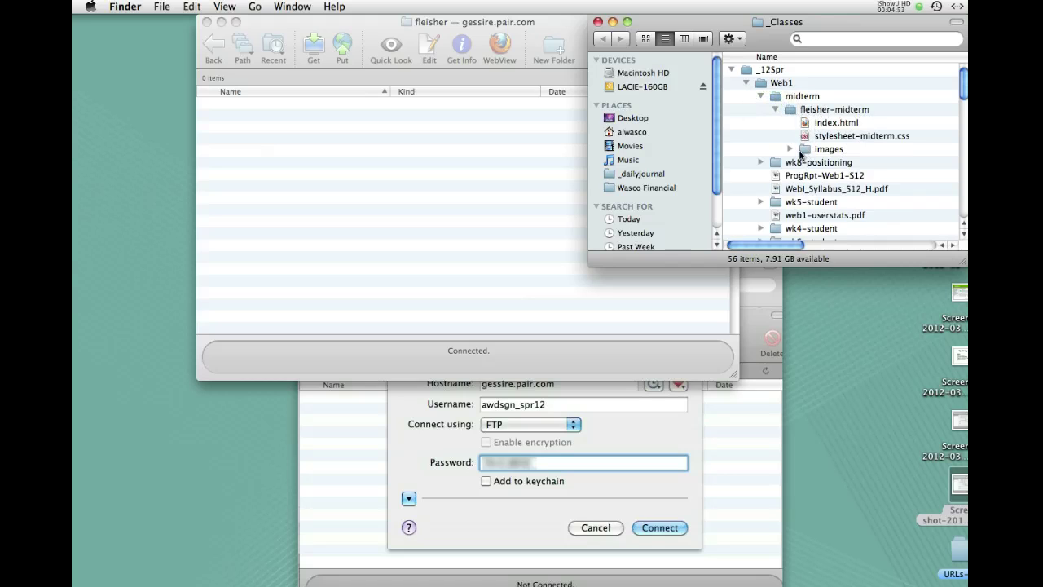
pyautogui.click(787, 152)
pyautogui.click(787, 151)
pyautogui.click(803, 126)
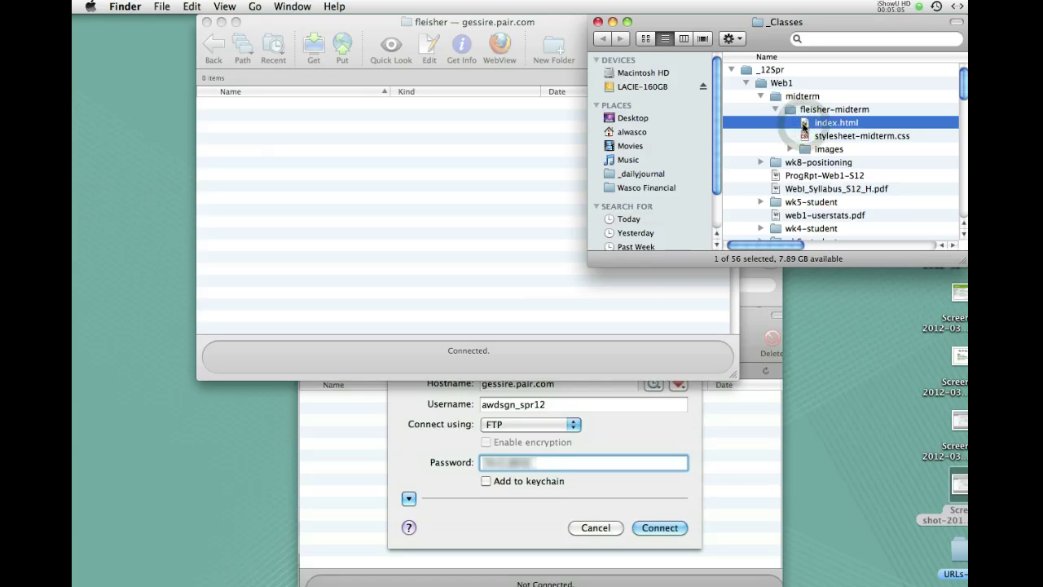
pyautogui.keyDown('shift'); pyautogui.click(806, 150); pyautogui.keyUp('shift')
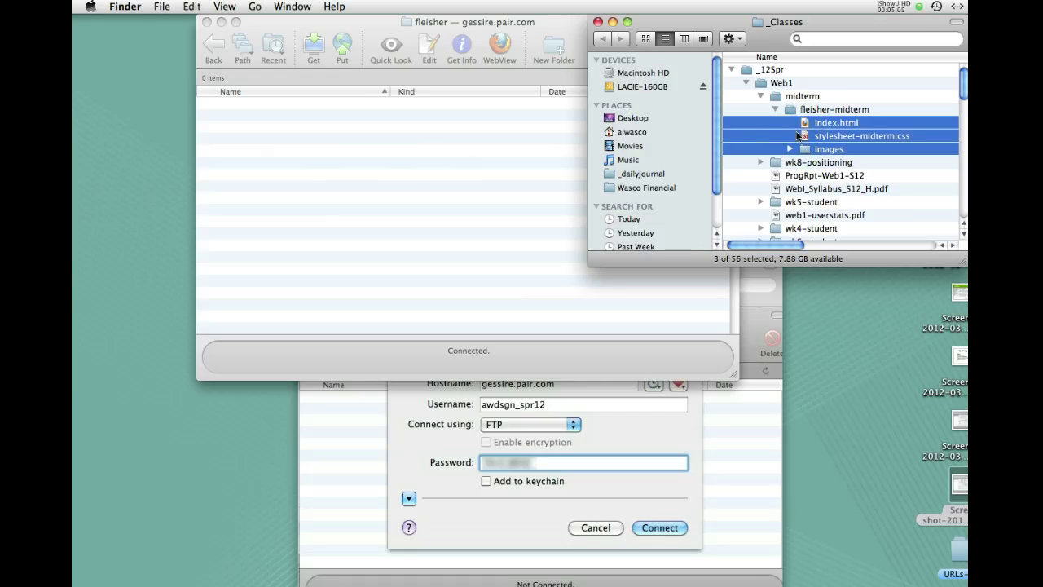
pyautogui.moveTo(804, 124); pyautogui.dragTo(352, 152)
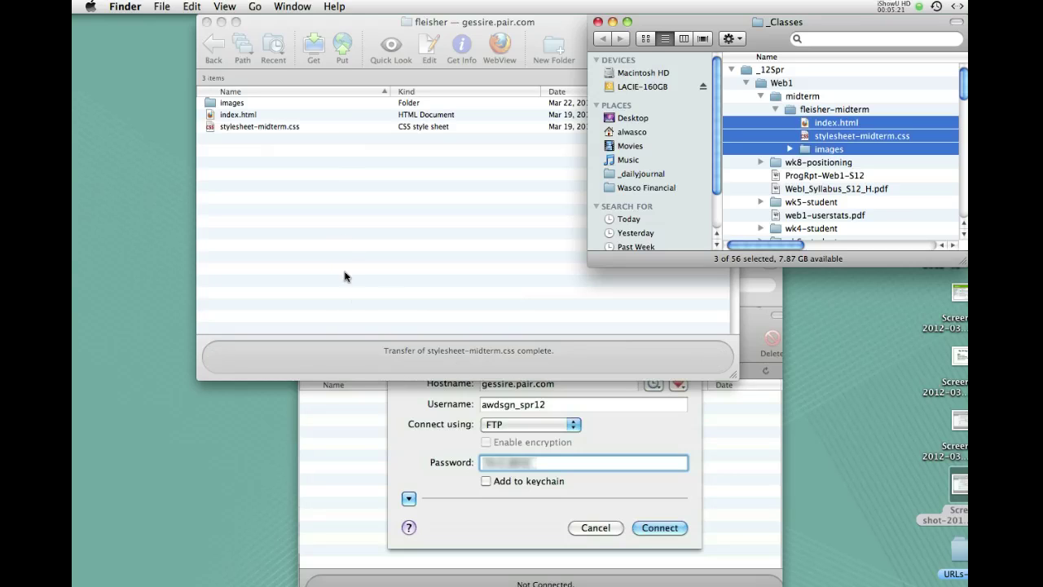
pyautogui.click(598, 22)
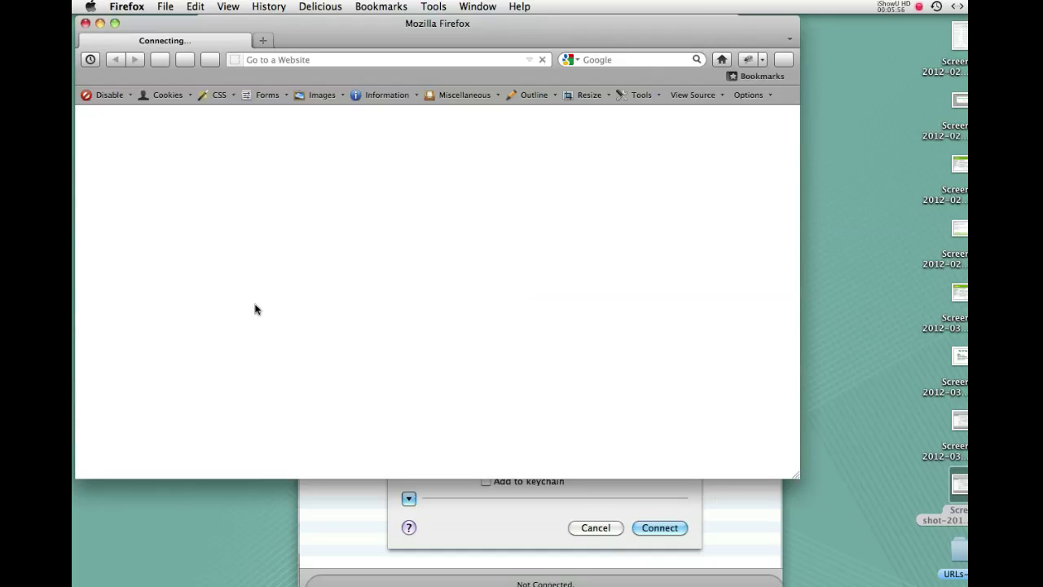
# Select and clear the mistyped text in Firefox's address bar
pyautogui.click(258, 62)
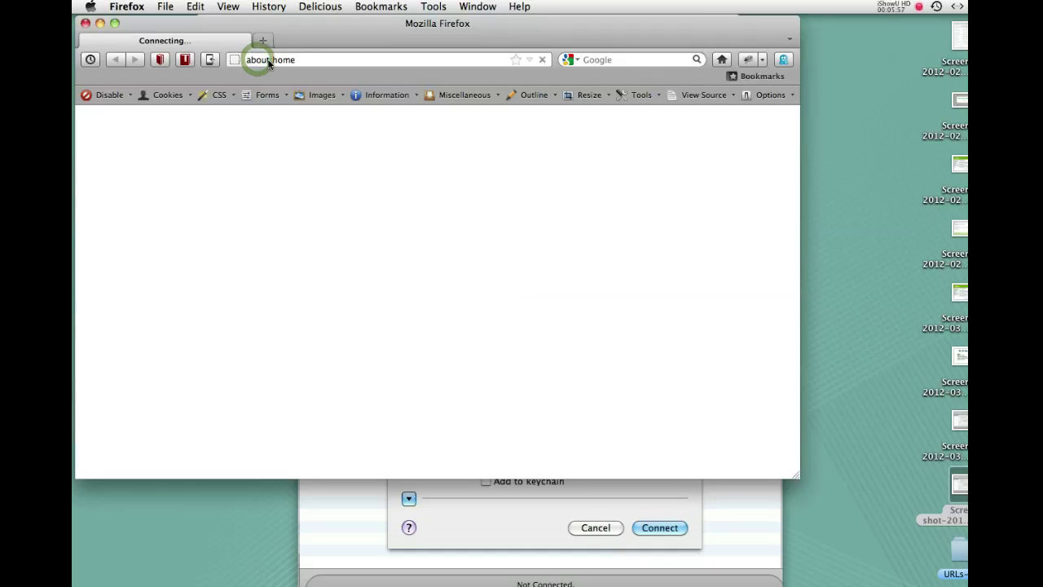
pyautogui.click(269, 62)
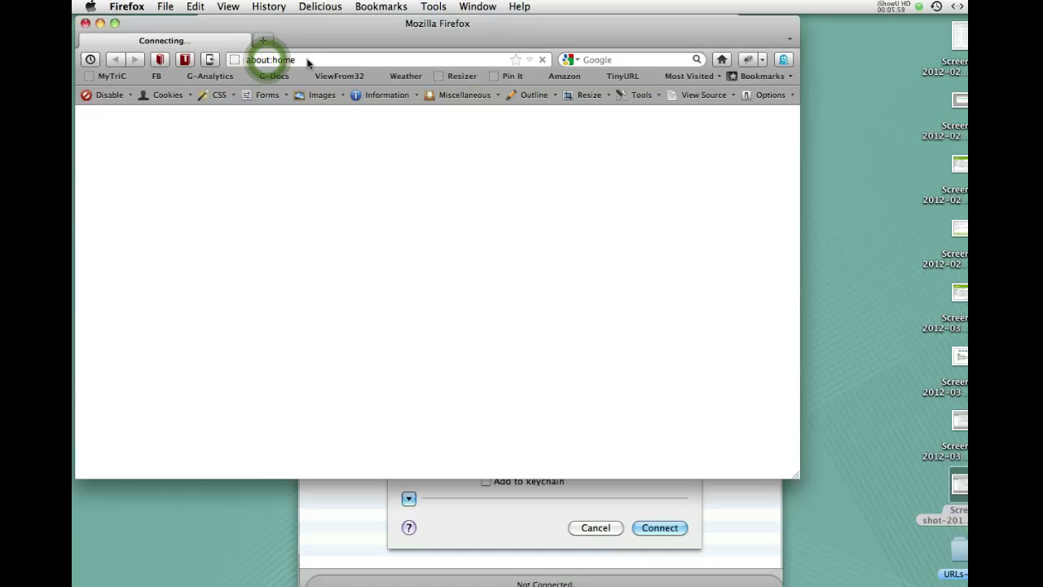
pyautogui.click(307, 62)
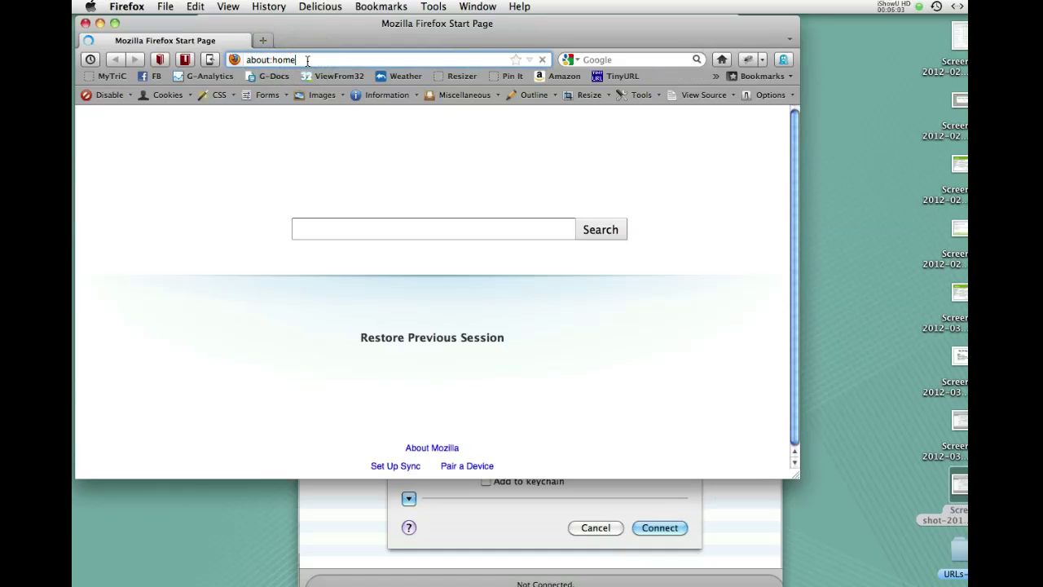
pyautogui.write('awdsg')
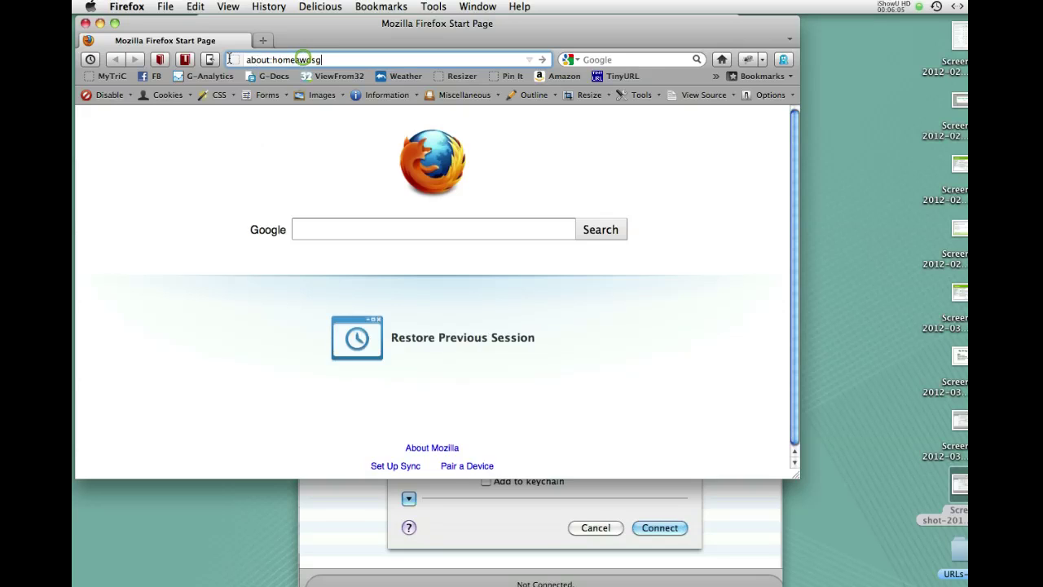
pyautogui.write('n')
pyautogui.click(253, 62)
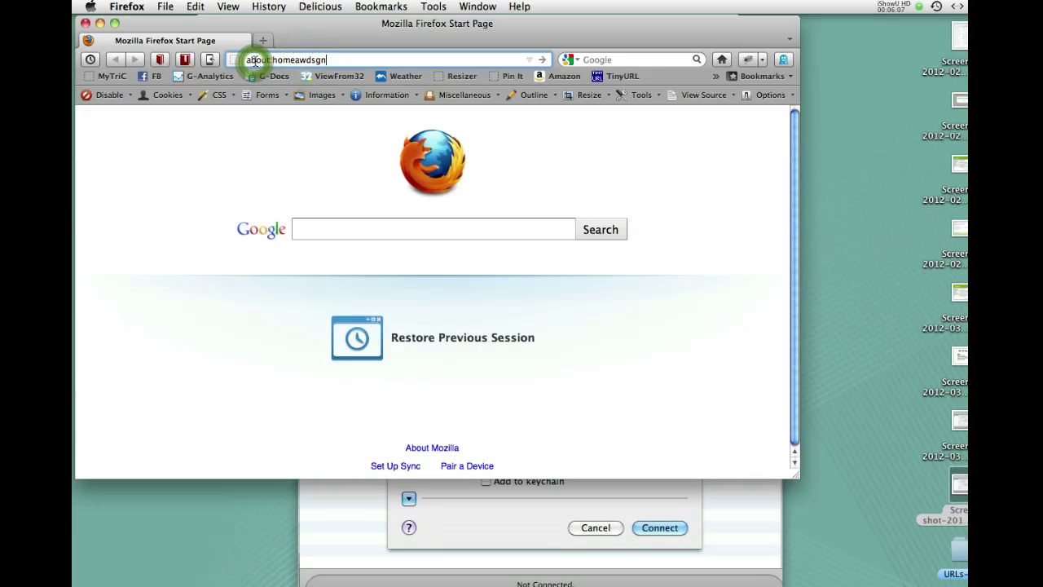
pyautogui.moveTo(253, 62); pyautogui.dragTo(337, 57)
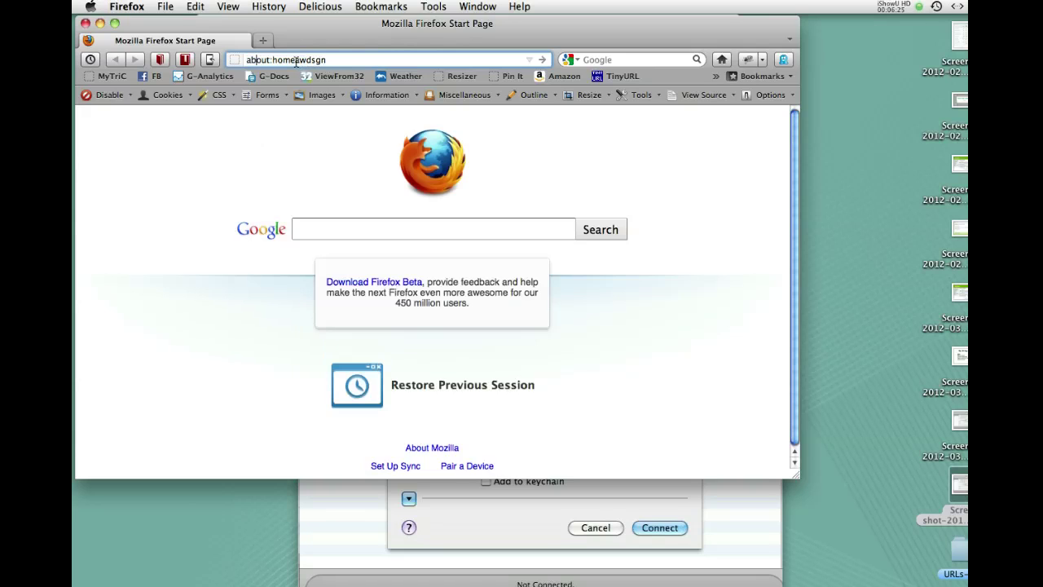
pyautogui.doubleClick(259, 60)
pyautogui.click(329, 60)
pyautogui.click(281, 63)
pyautogui.moveTo(269, 61); pyautogui.dragTo(299, 75)
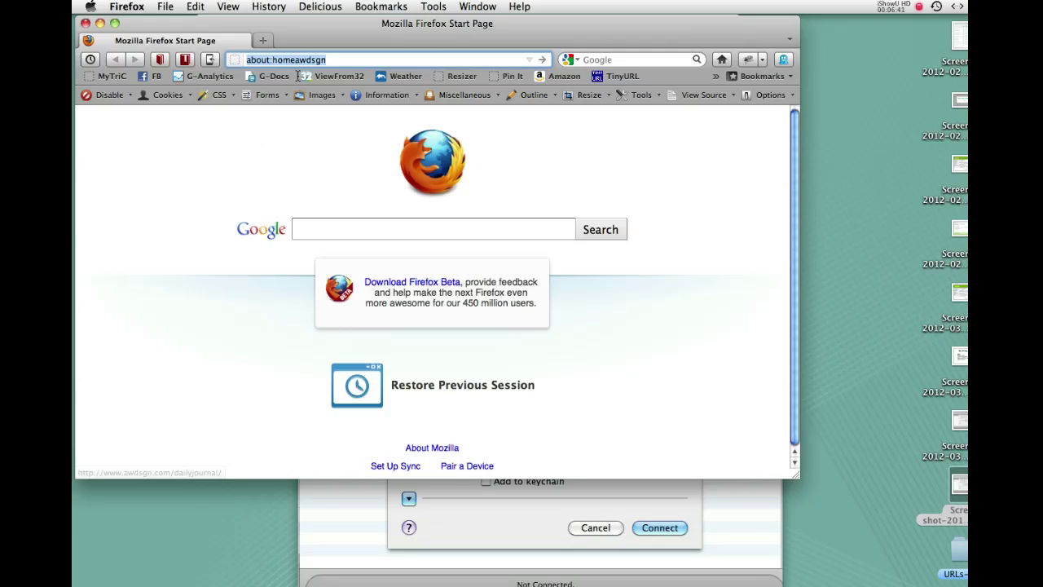
pyautogui.click(255, 59)
pyautogui.press('Right')
pyautogui.press('Right')
pyautogui.press('Right')
pyautogui.press('Right')
pyautogui.press('Right')
pyautogui.press('Right')
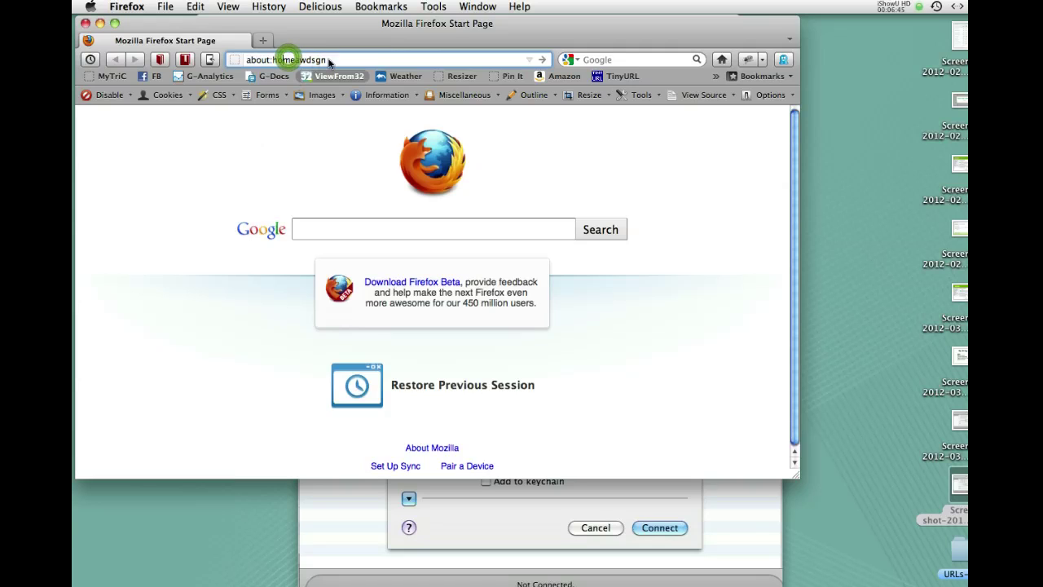
pyautogui.tripleClick(290, 59)
pyautogui.press('BackSpace')
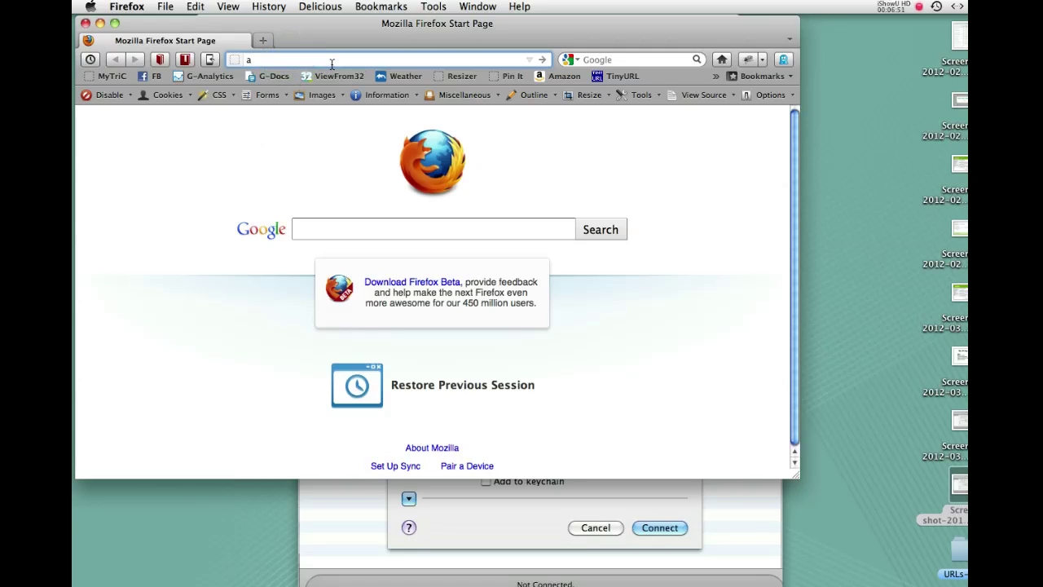
# Load awdsgn.com/classes/spr12/ to show the Spring 2012 class page
pyautogui.write('aw')
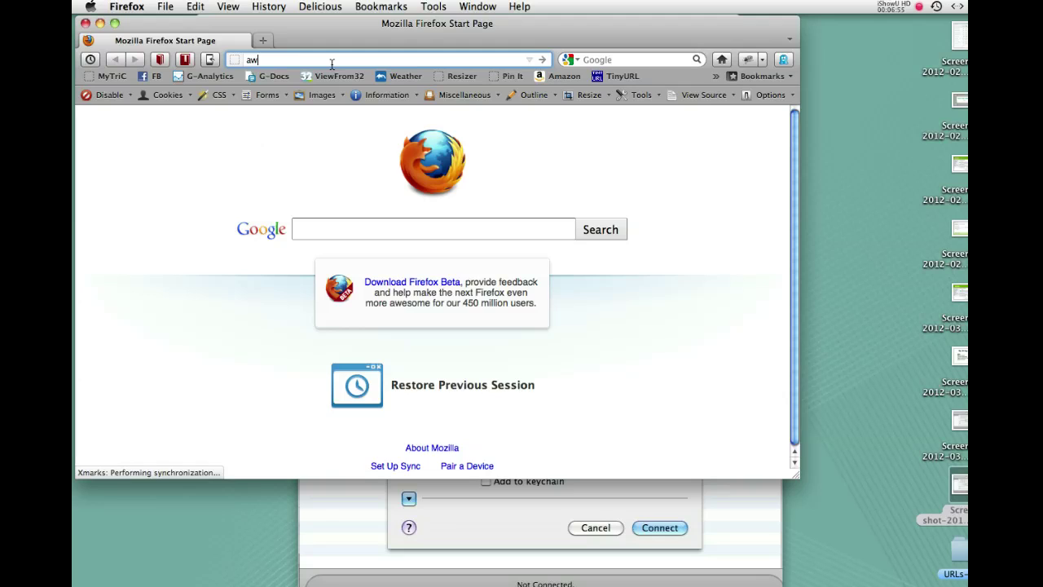
pyautogui.write('dsgn.com/classe')
pyautogui.write('s/sp')
pyautogui.write('r12/')
pyautogui.press('Return')
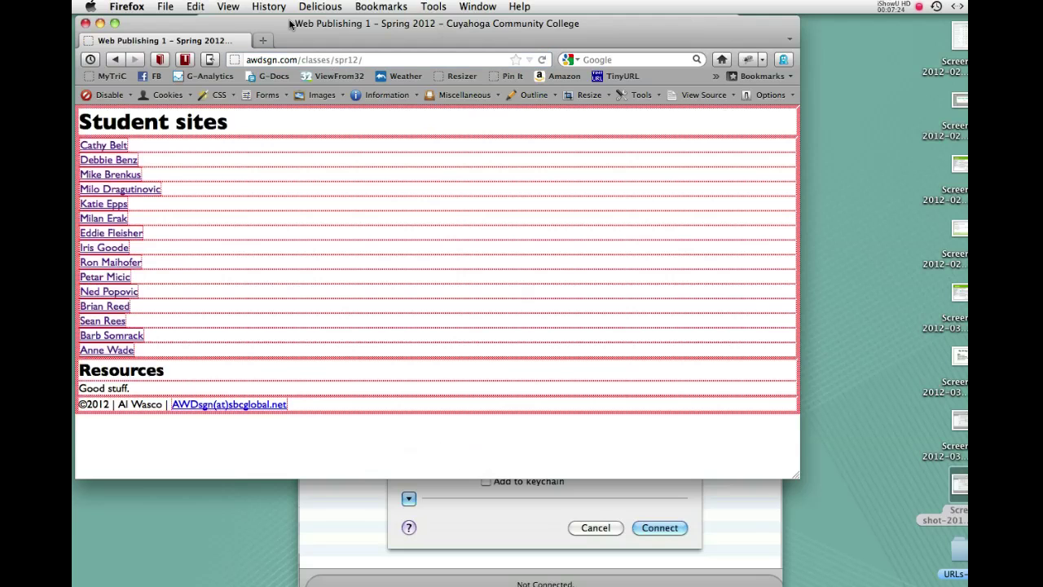
# View the student's Turntablism midterm page in an enlarged window, then minimize Firefox
pyautogui.moveTo(282, 24); pyautogui.dragTo(354, 23)
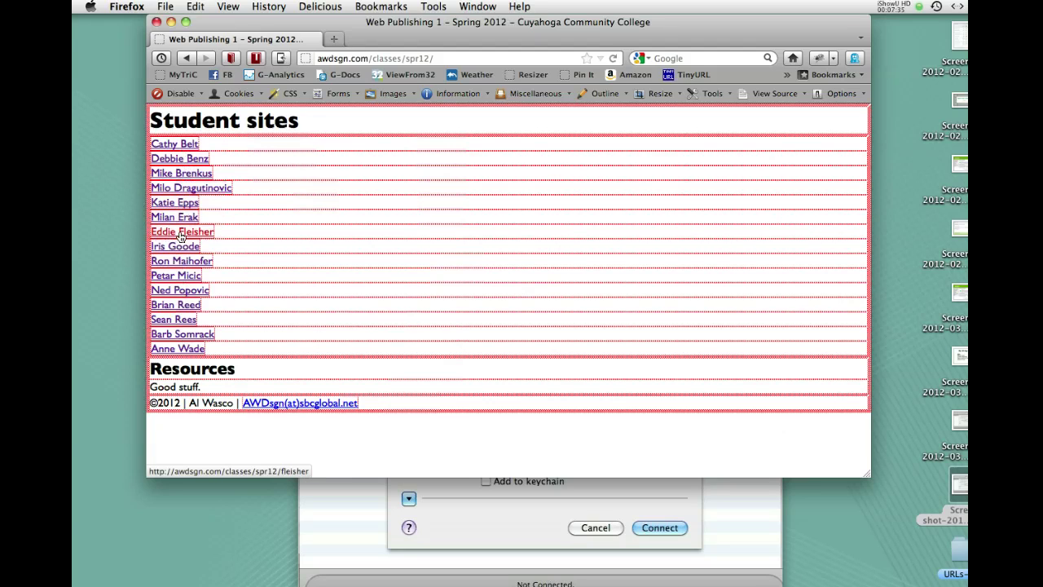
pyautogui.click(181, 234)
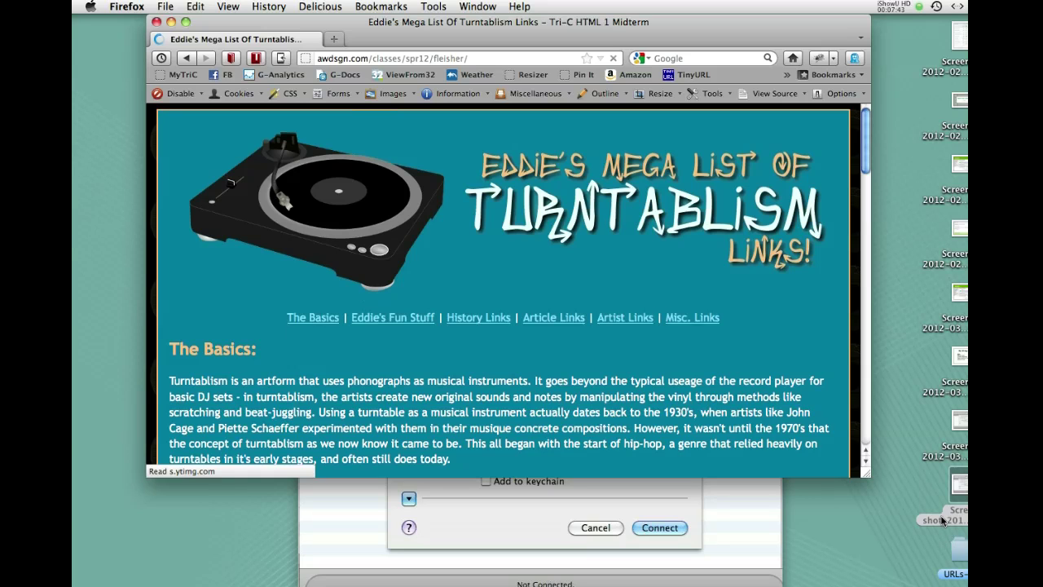
pyautogui.moveTo(866, 472); pyautogui.dragTo(956, 543)
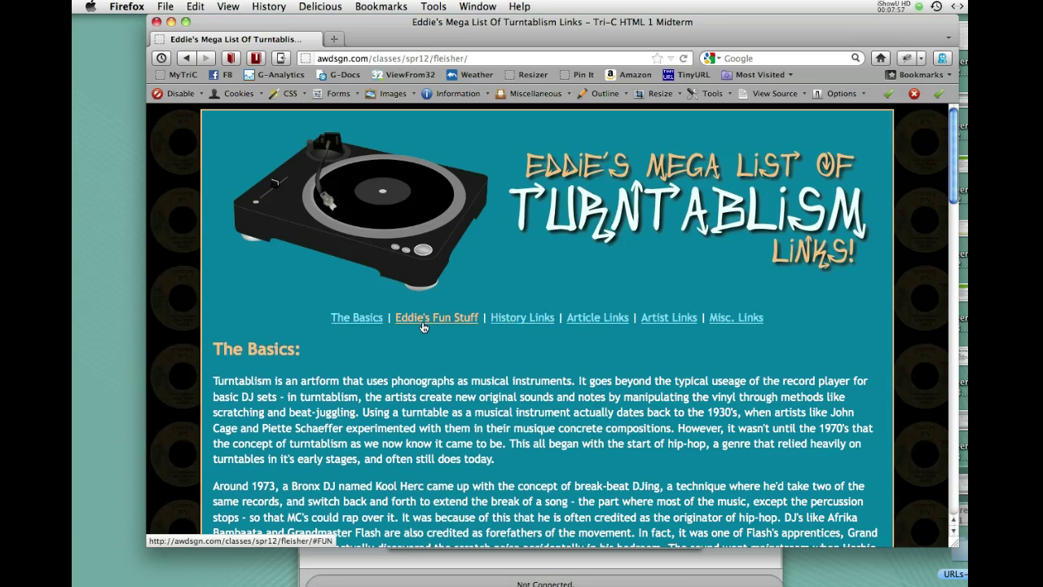
pyautogui.click(171, 22)
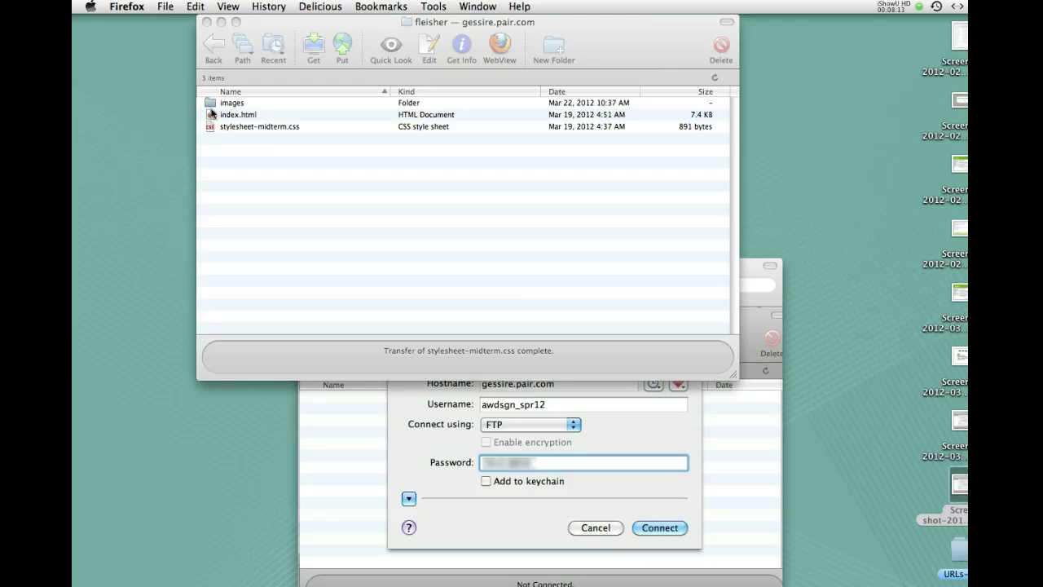
# Check the server's images folder, then switch to the TextWrangler note holding the index.html FTP address
pyautogui.doubleClick(211, 105)
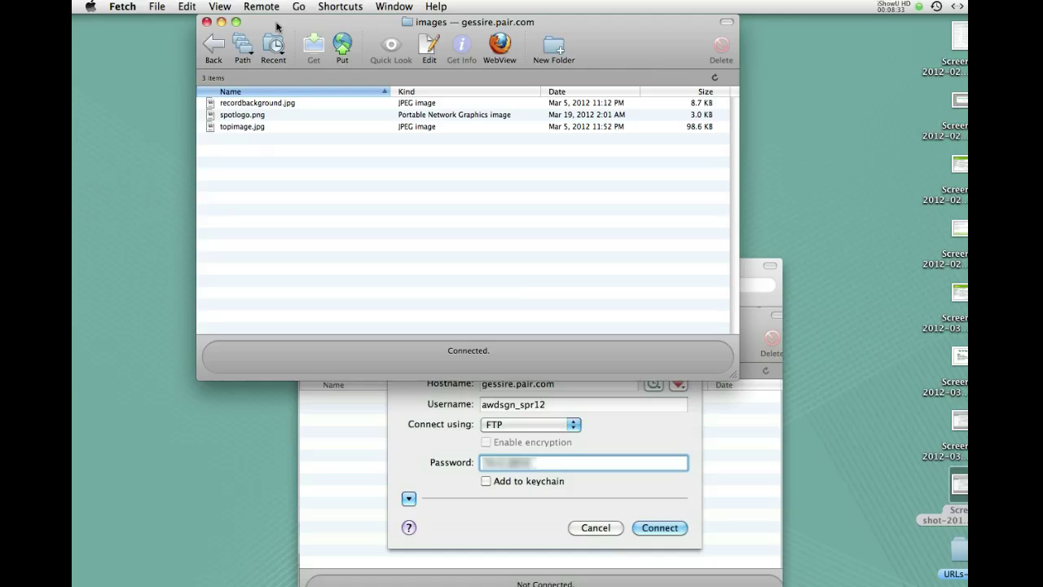
pyautogui.moveTo(276, 27); pyautogui.dragTo(320, 39)
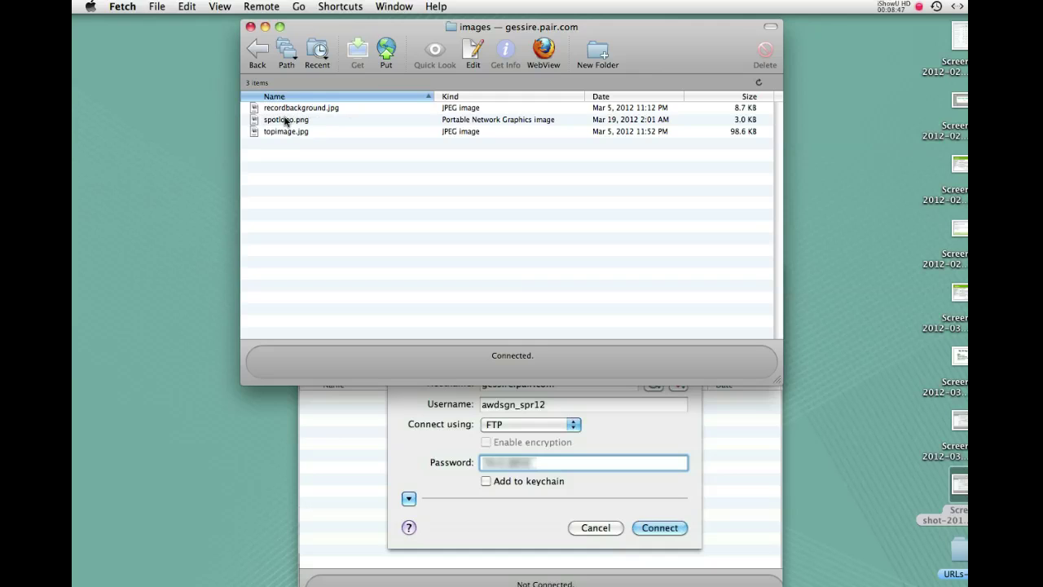
pyautogui.click(256, 53)
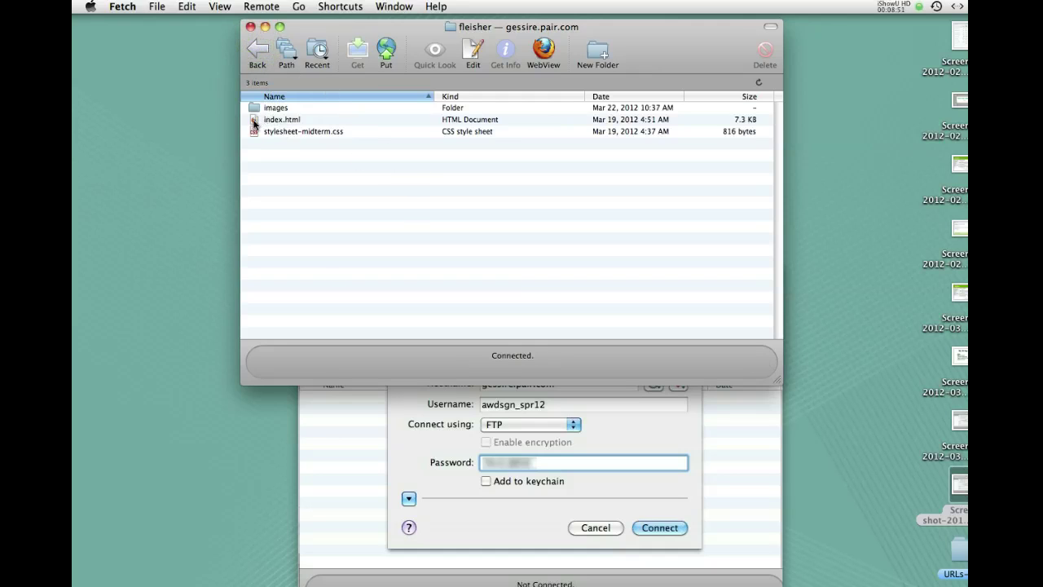
pyautogui.moveTo(254, 123); pyautogui.dragTo(730, 491)
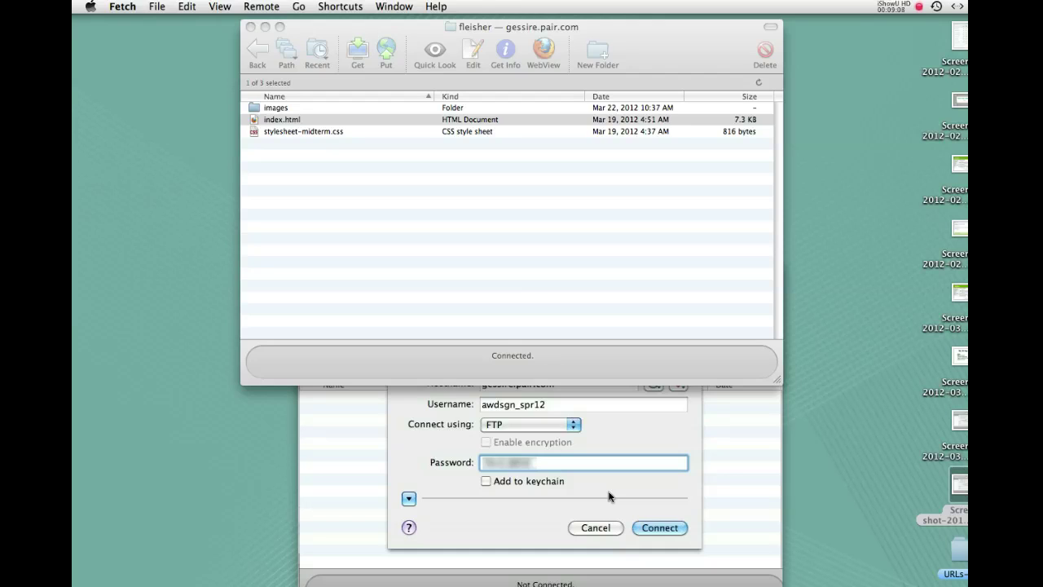
pyautogui.press('super+Tab')
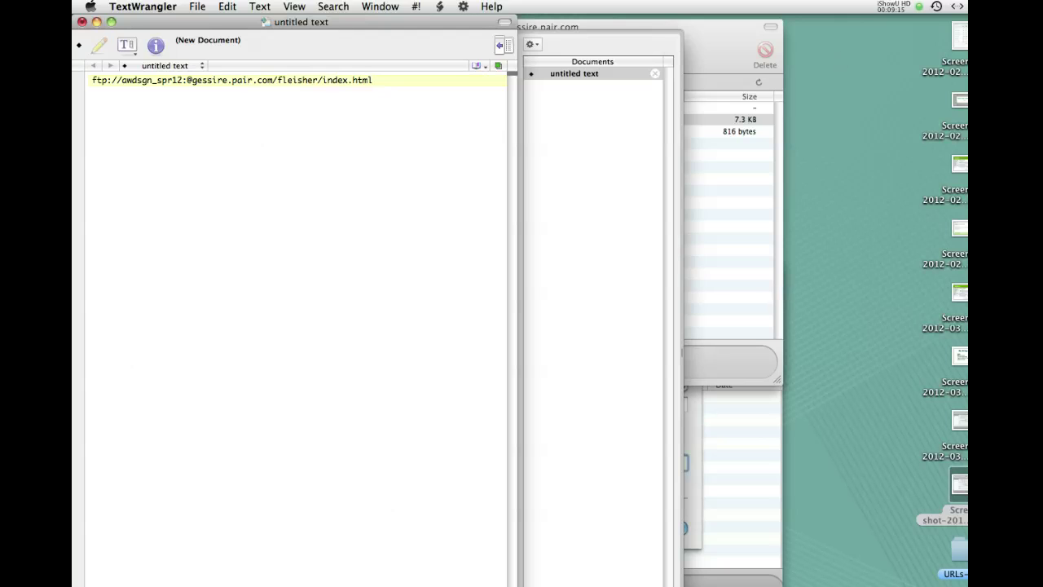
# Open the midterm index.html in TextWrangler and change the header image extension to uppercase JPG
pyautogui.click(830, 122)
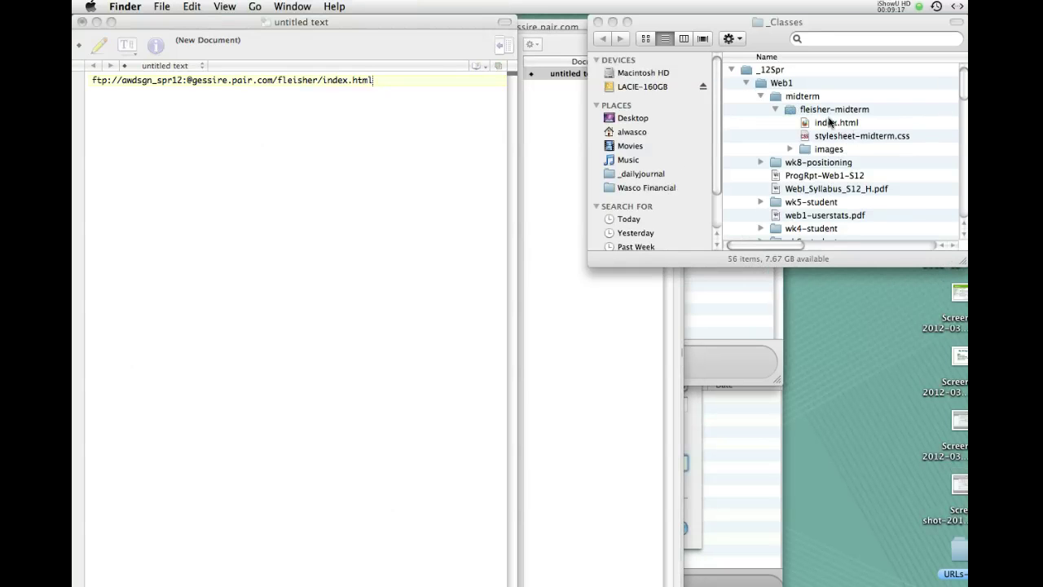
pyautogui.moveTo(805, 123); pyautogui.dragTo(605, 448)
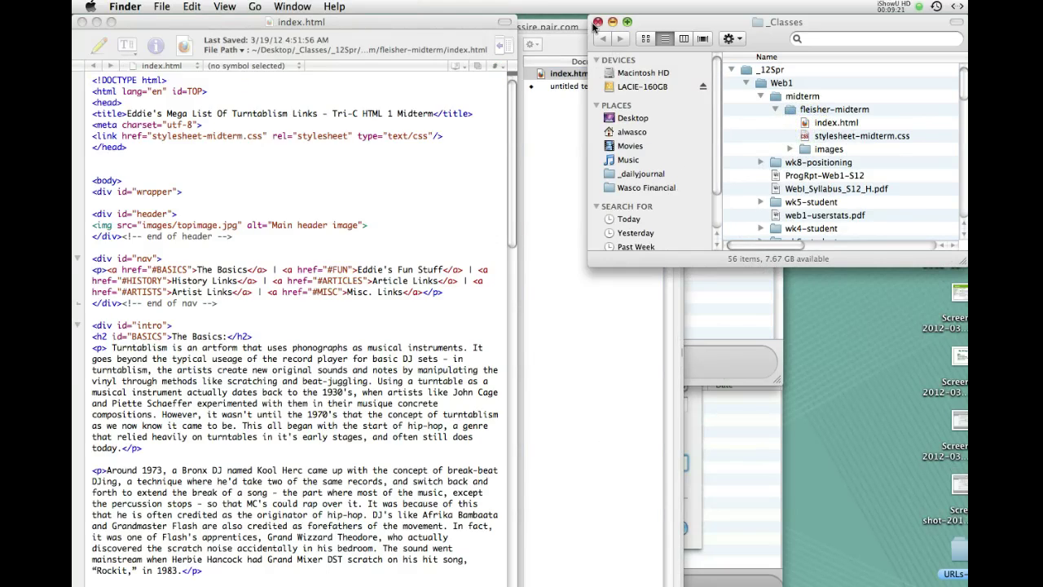
pyautogui.click(597, 22)
pyautogui.click(388, 29)
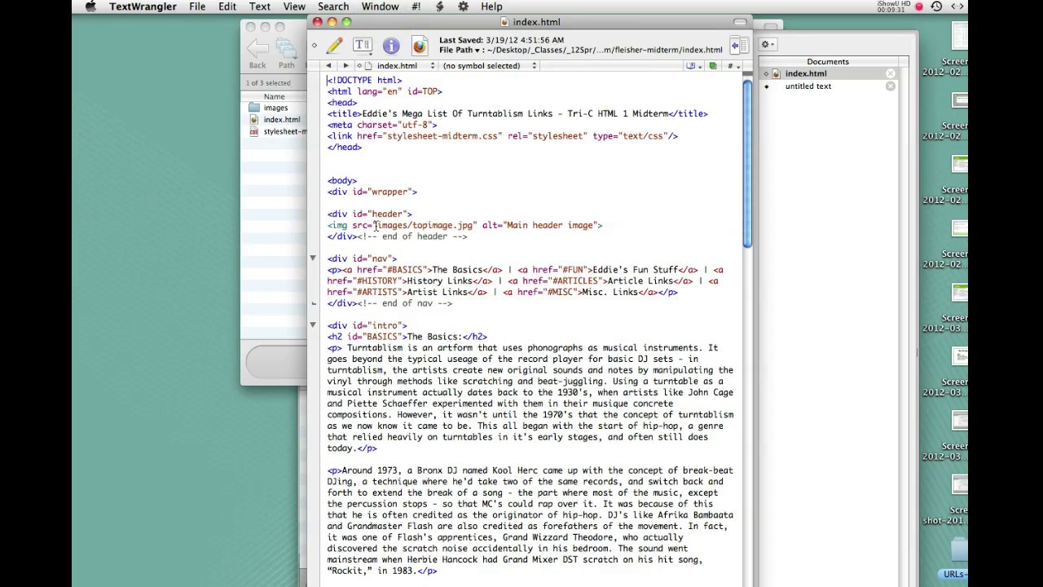
pyautogui.moveTo(376, 226); pyautogui.dragTo(473, 228)
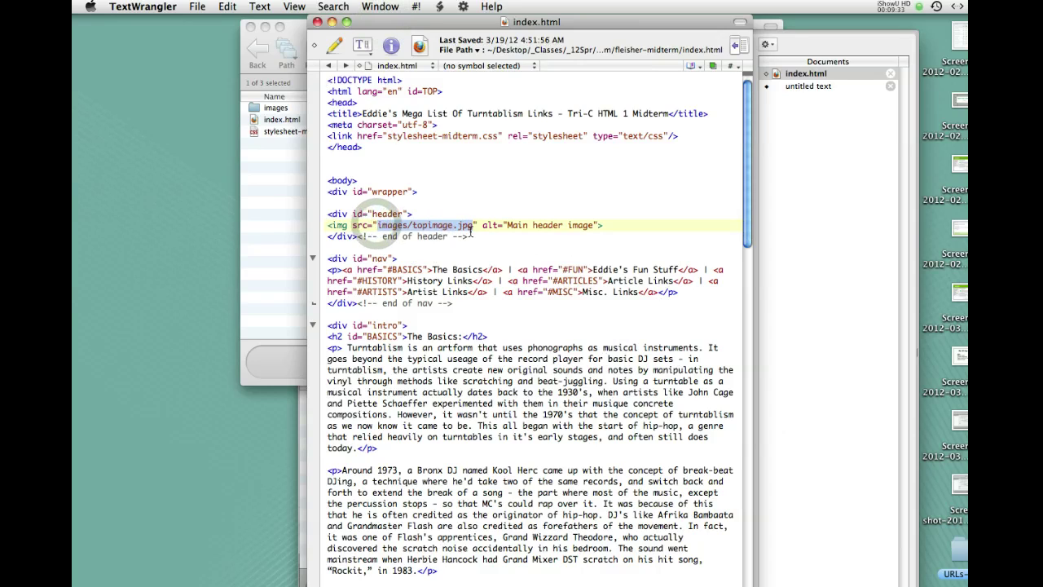
pyautogui.doubleClick(465, 228)
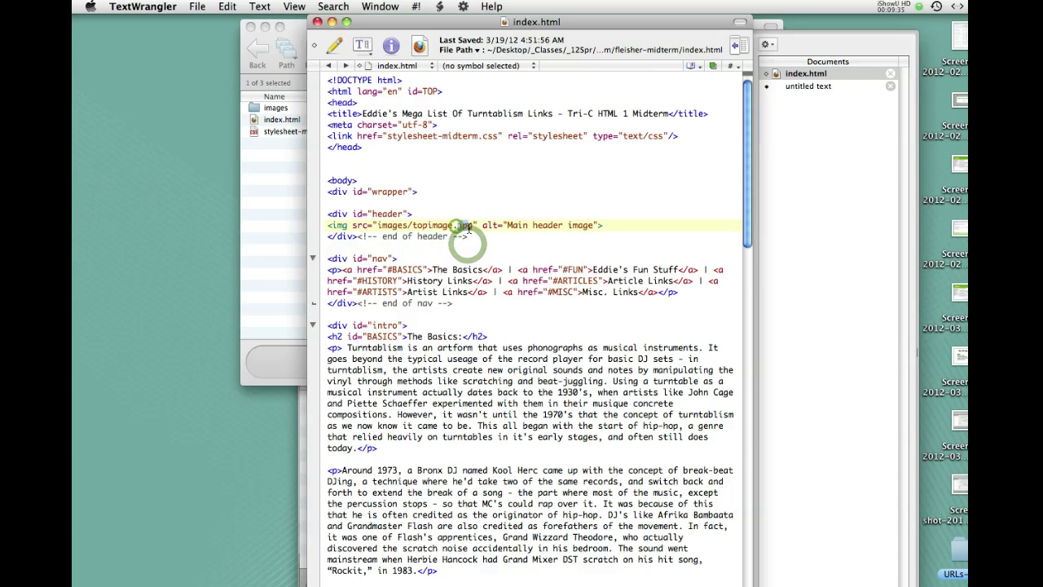
pyautogui.write('JPG')
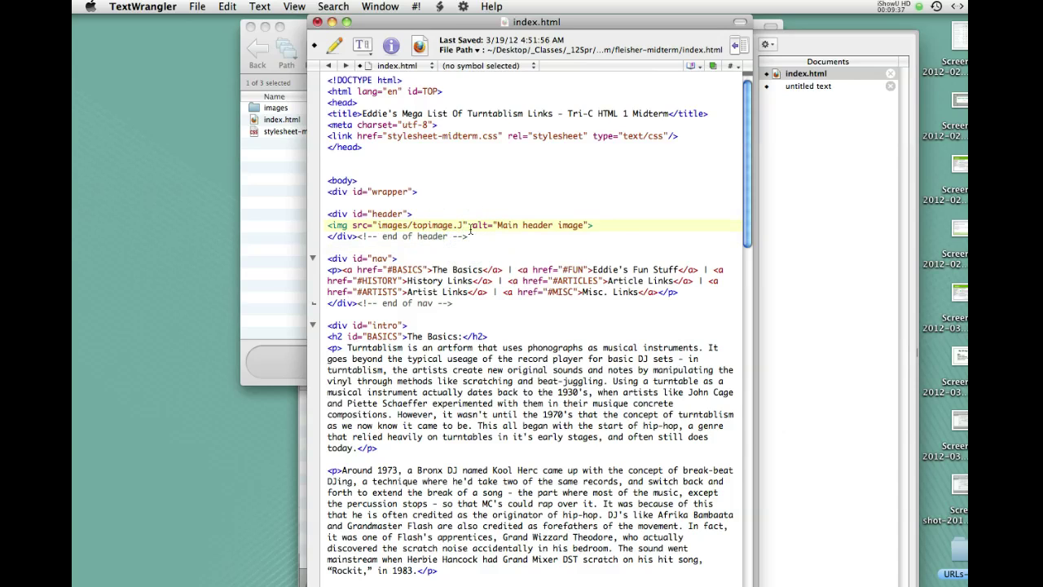
pyautogui.write('G')
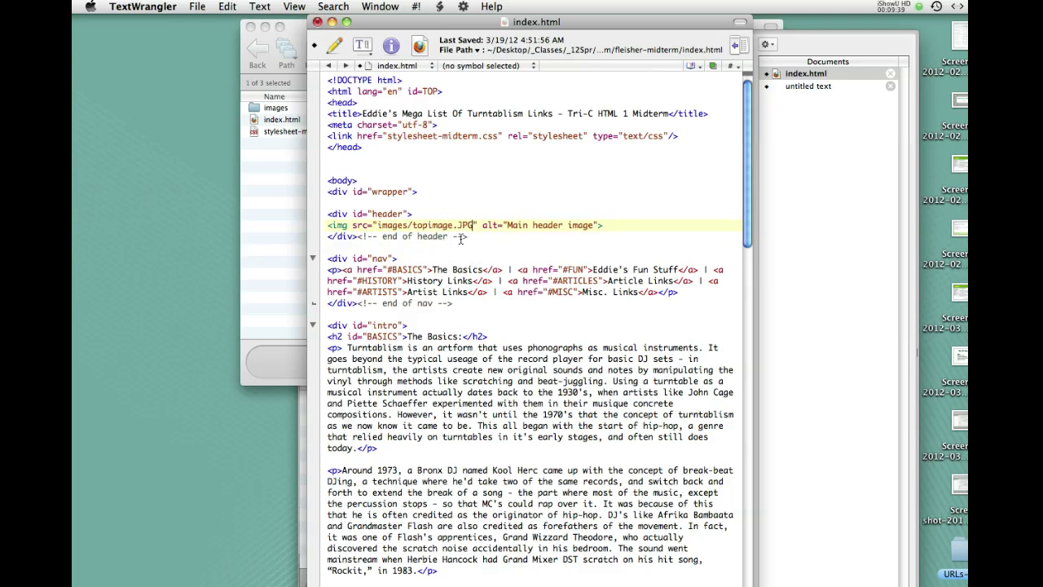
pyautogui.click(462, 237)
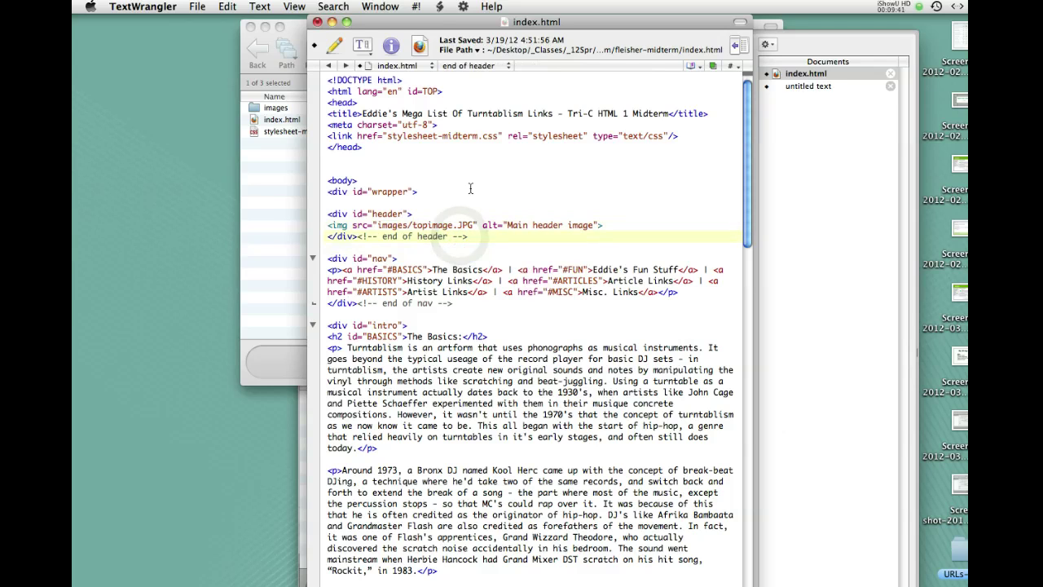
# Compare with the server's images folder and restore the lowercase images/topimage.jpg path
pyautogui.moveTo(444, 23); pyautogui.dragTo(605, 22)
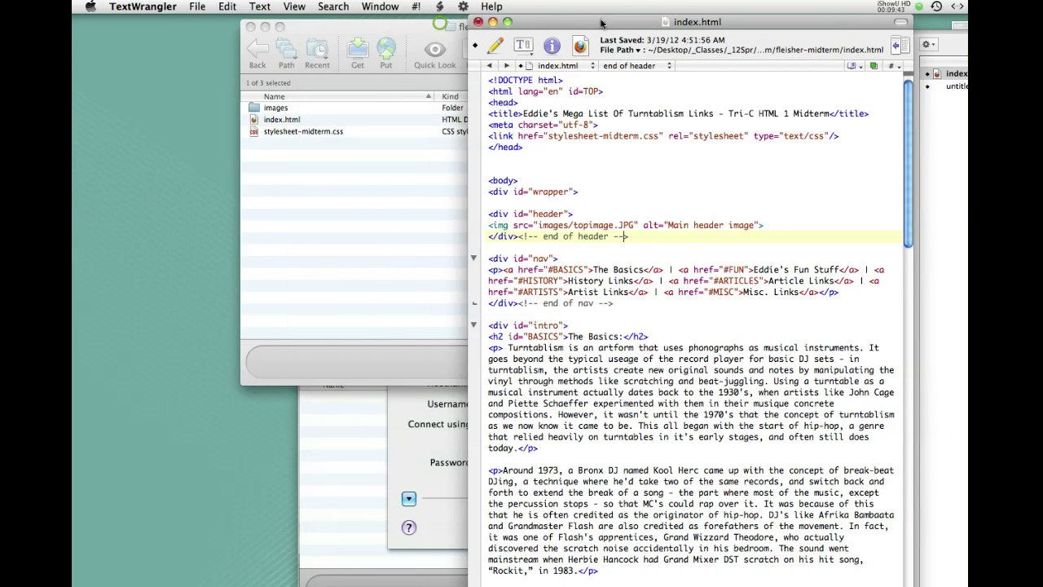
pyautogui.click(344, 146)
pyautogui.doubleClick(255, 108)
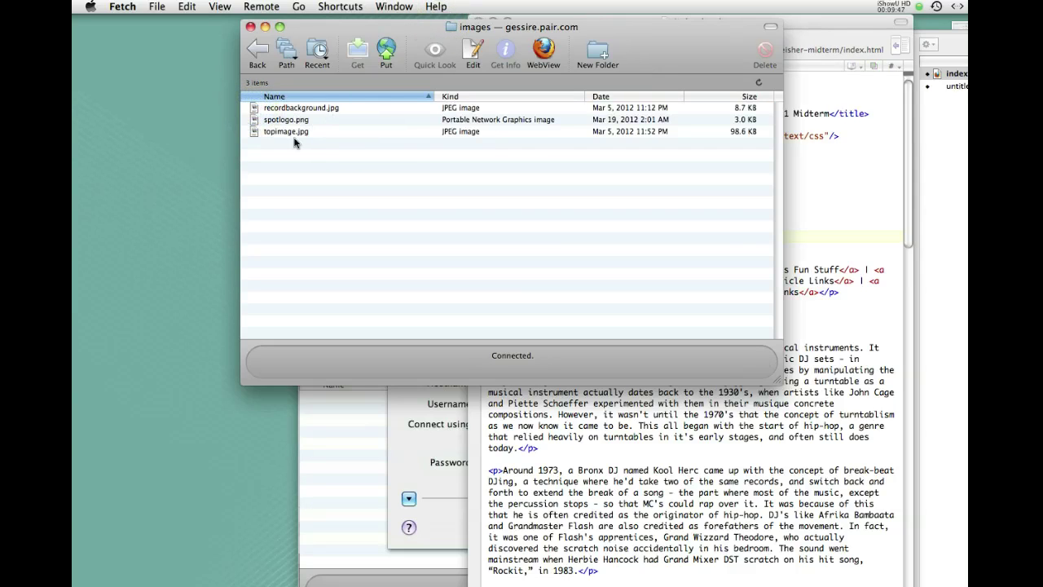
pyautogui.click(812, 251)
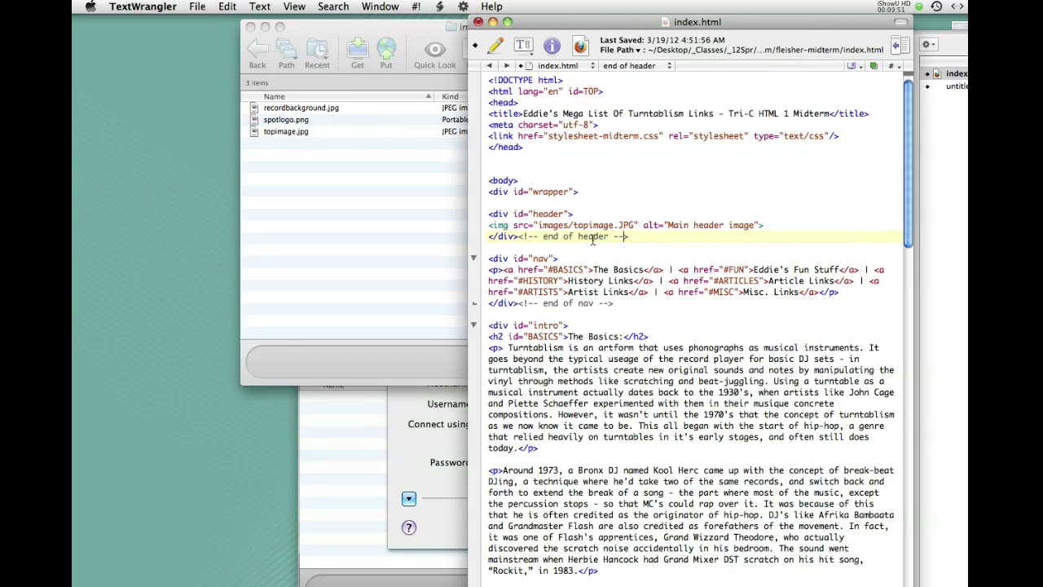
pyautogui.doubleClick(622, 225)
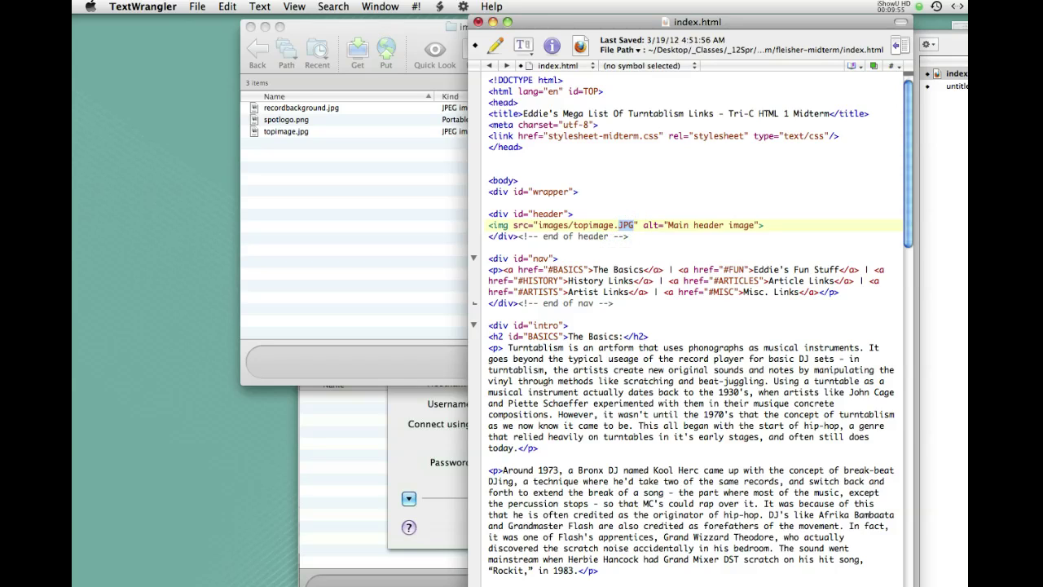
pyautogui.write('jpg')
pyautogui.click(611, 237)
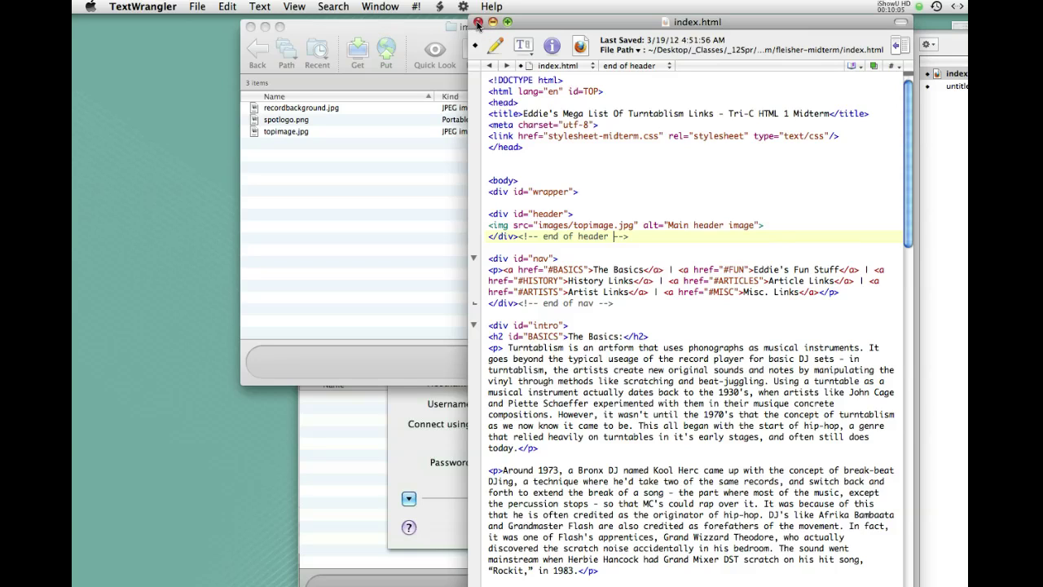
# Discard the index.html edits, go back up to fleisher, and close the gessire.pair.com window
pyautogui.click(479, 23)
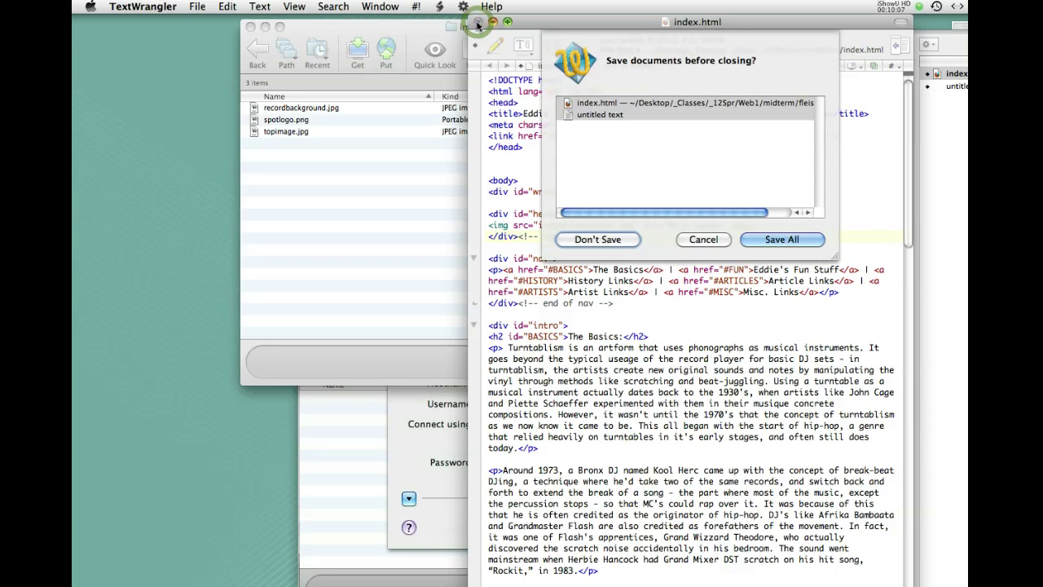
pyautogui.click(613, 247)
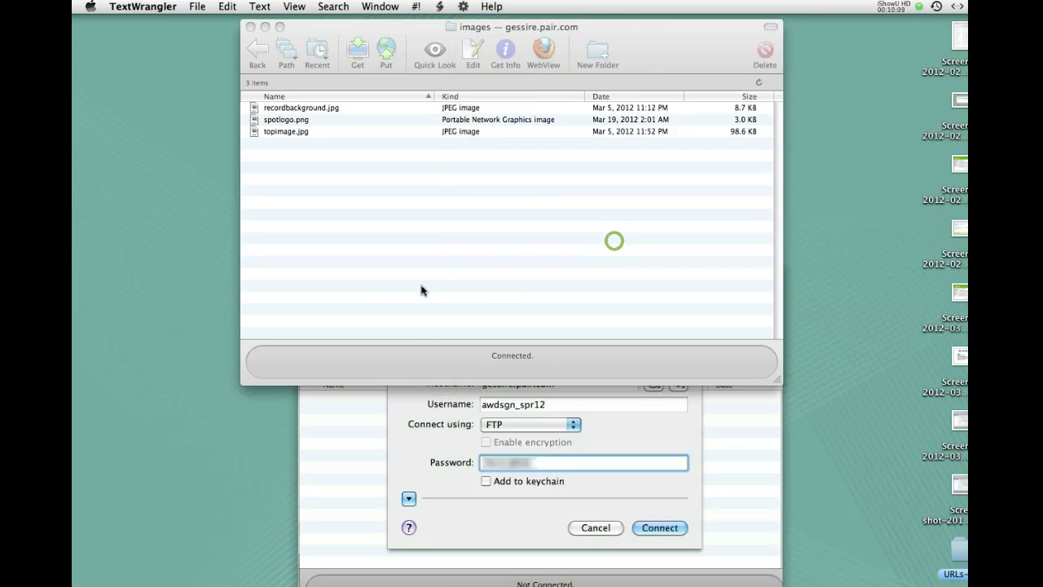
pyautogui.moveTo(326, 35); pyautogui.dragTo(420, 30)
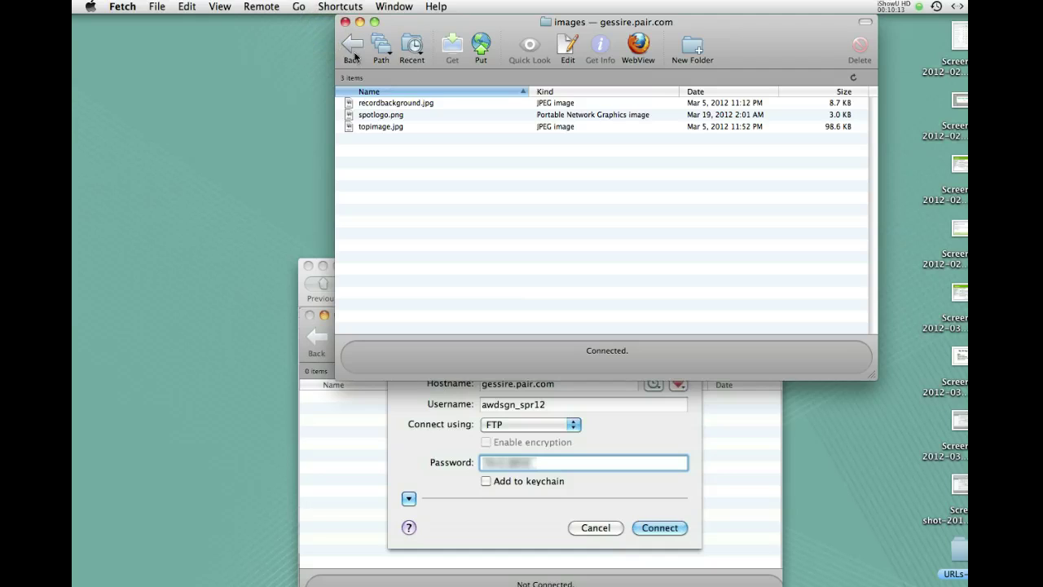
pyautogui.click(353, 49)
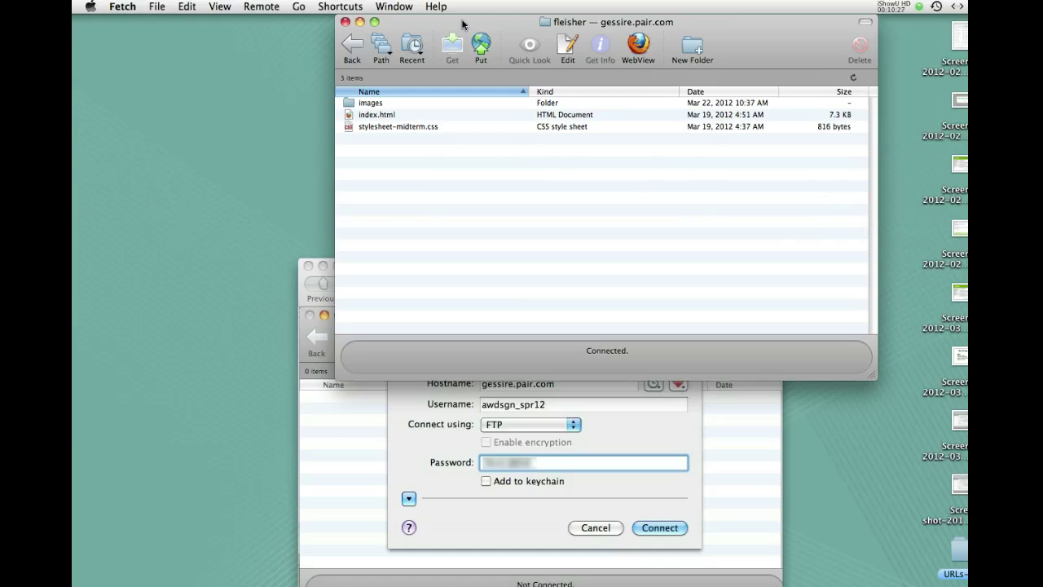
pyautogui.moveTo(461, 25); pyautogui.dragTo(477, 112)
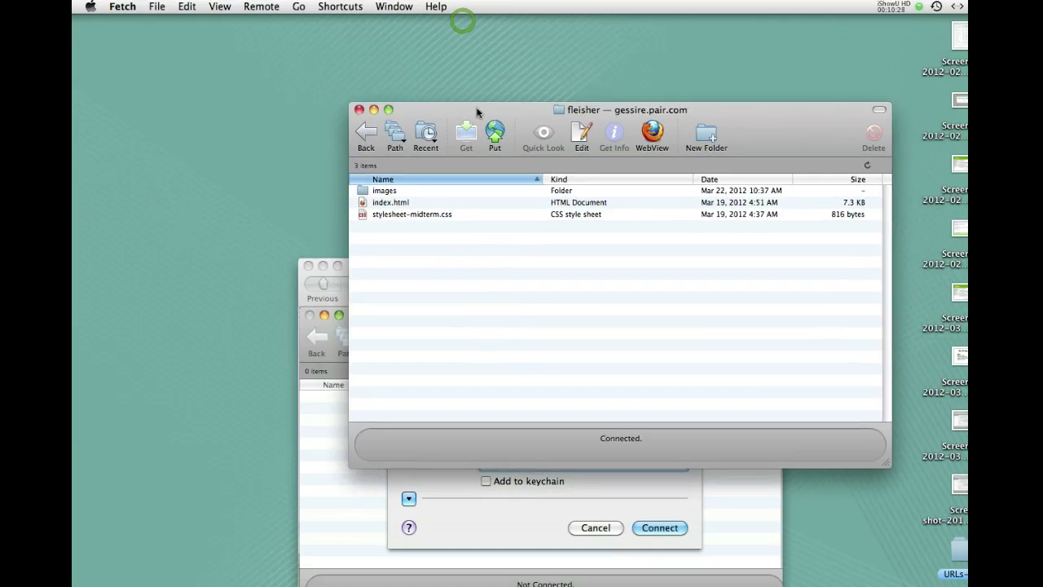
pyautogui.click(358, 111)
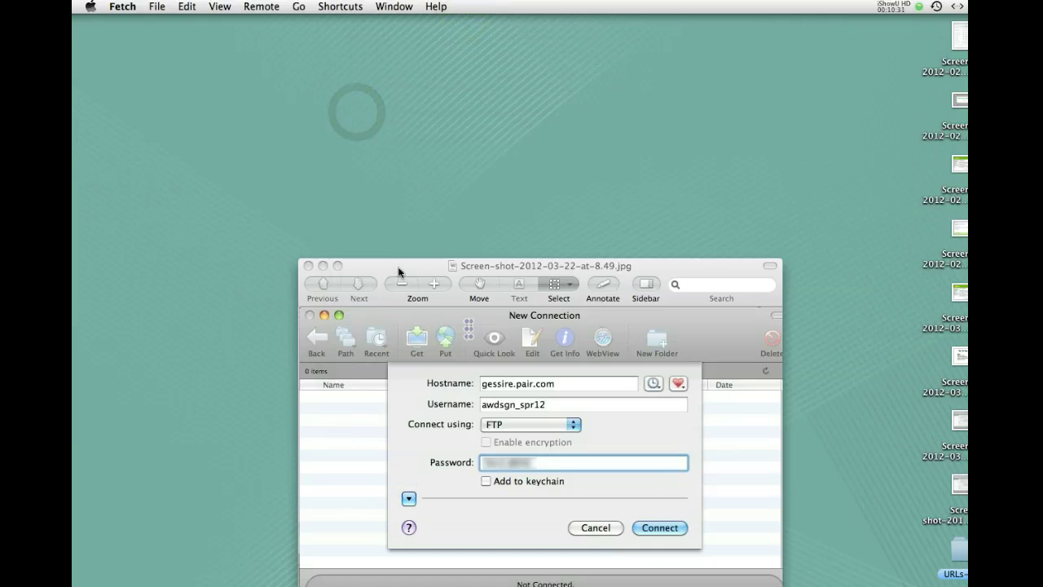
# Bring the Screen-shot-2012-03-22-at-8.49.jpg connection-settings image forward and move it higher up
pyautogui.moveTo(397, 270); pyautogui.dragTo(408, 184)
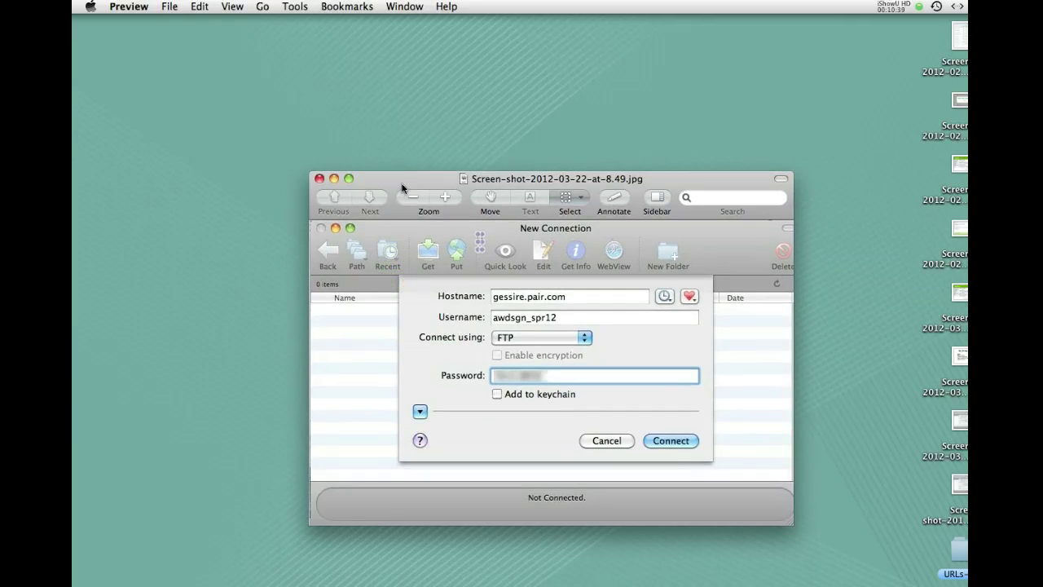
pyautogui.moveTo(406, 186); pyautogui.dragTo(402, 124)
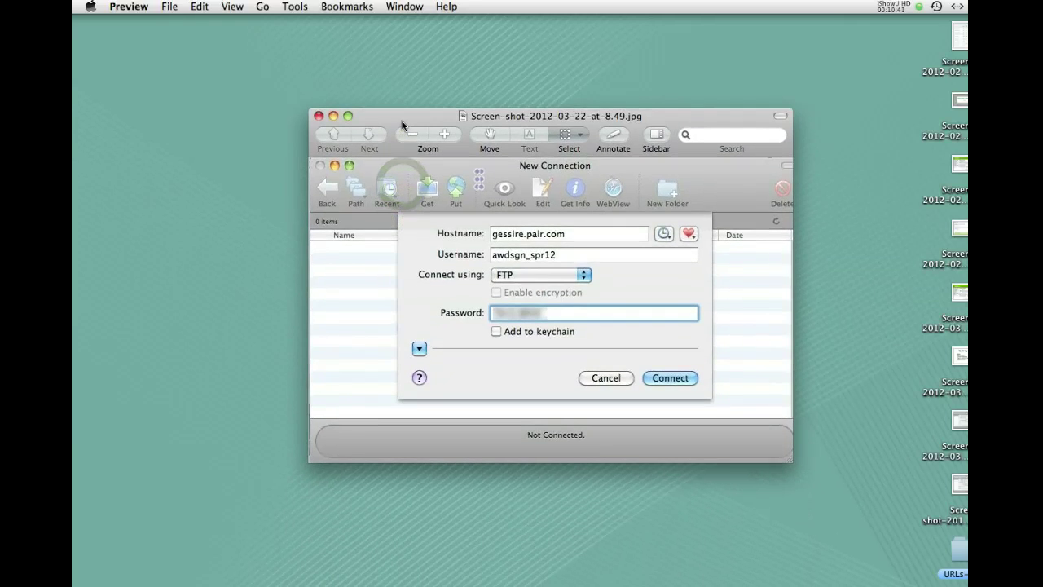